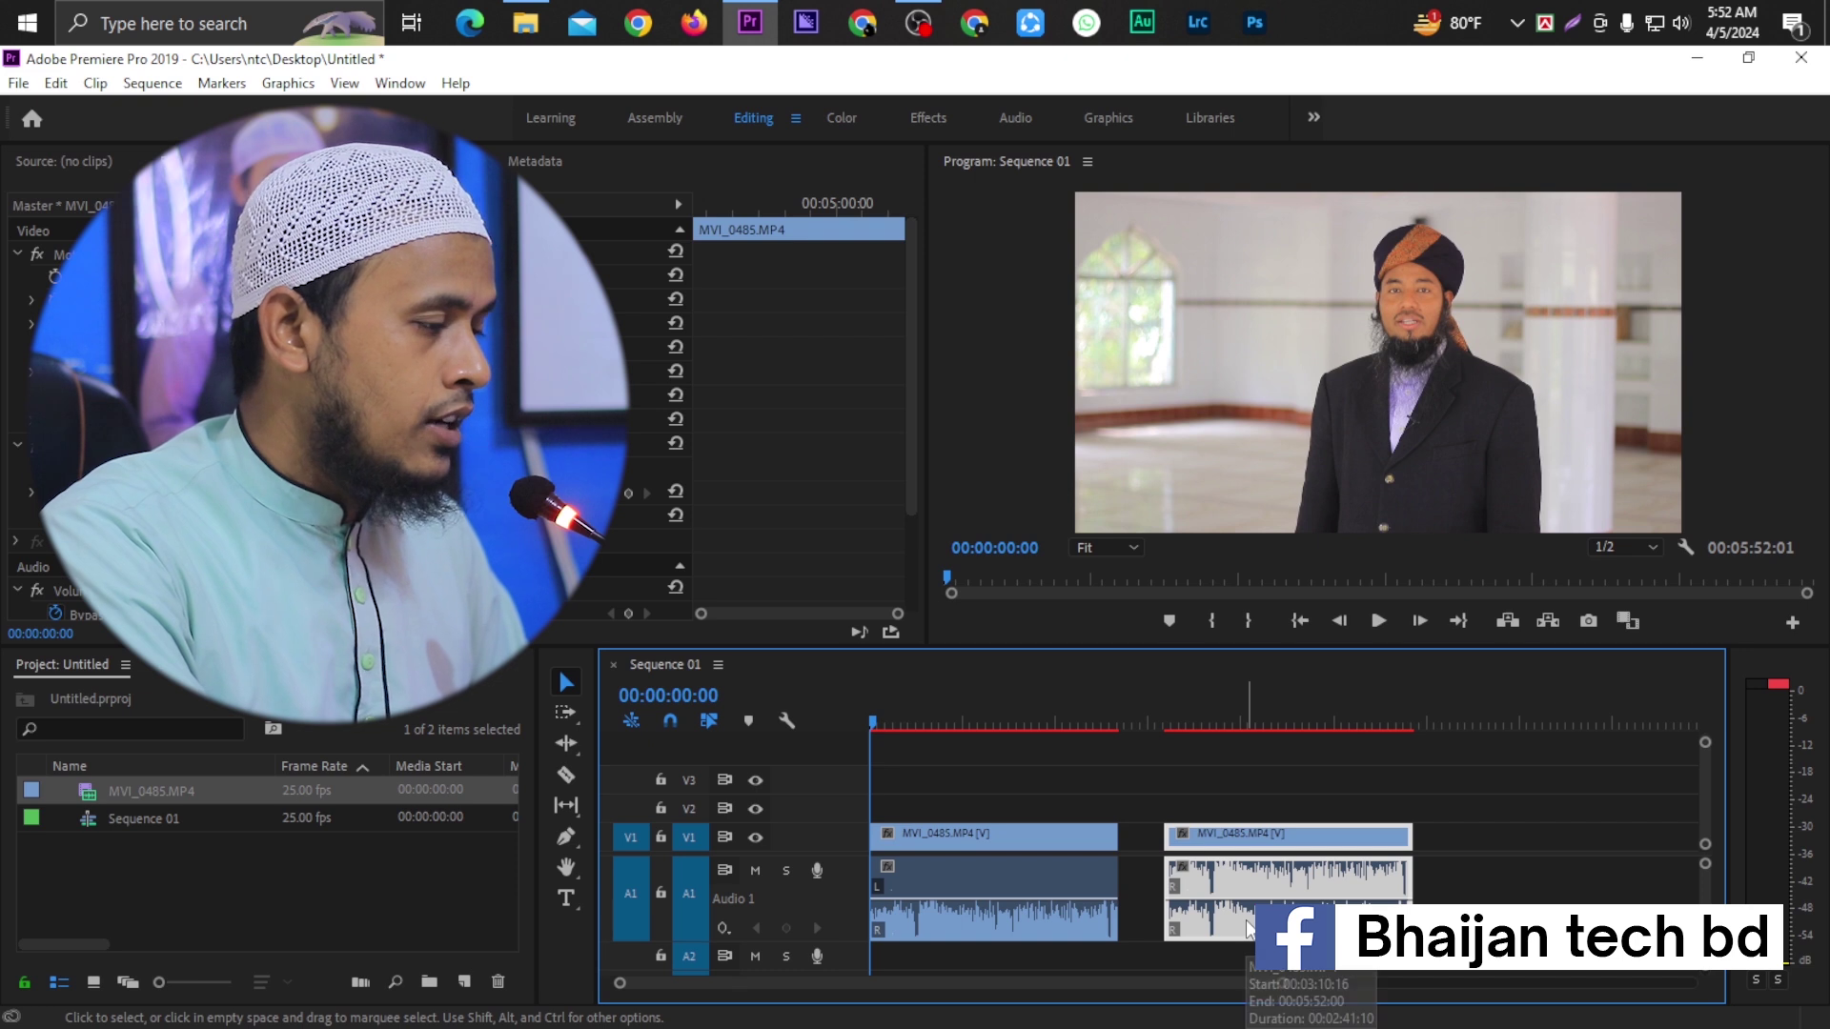
Step: Compare the left and right audio channels of the two MVI_0485.MP4 clips on track A1, alternating the selection between them
left_click(1006, 926)
left_click(1210, 913)
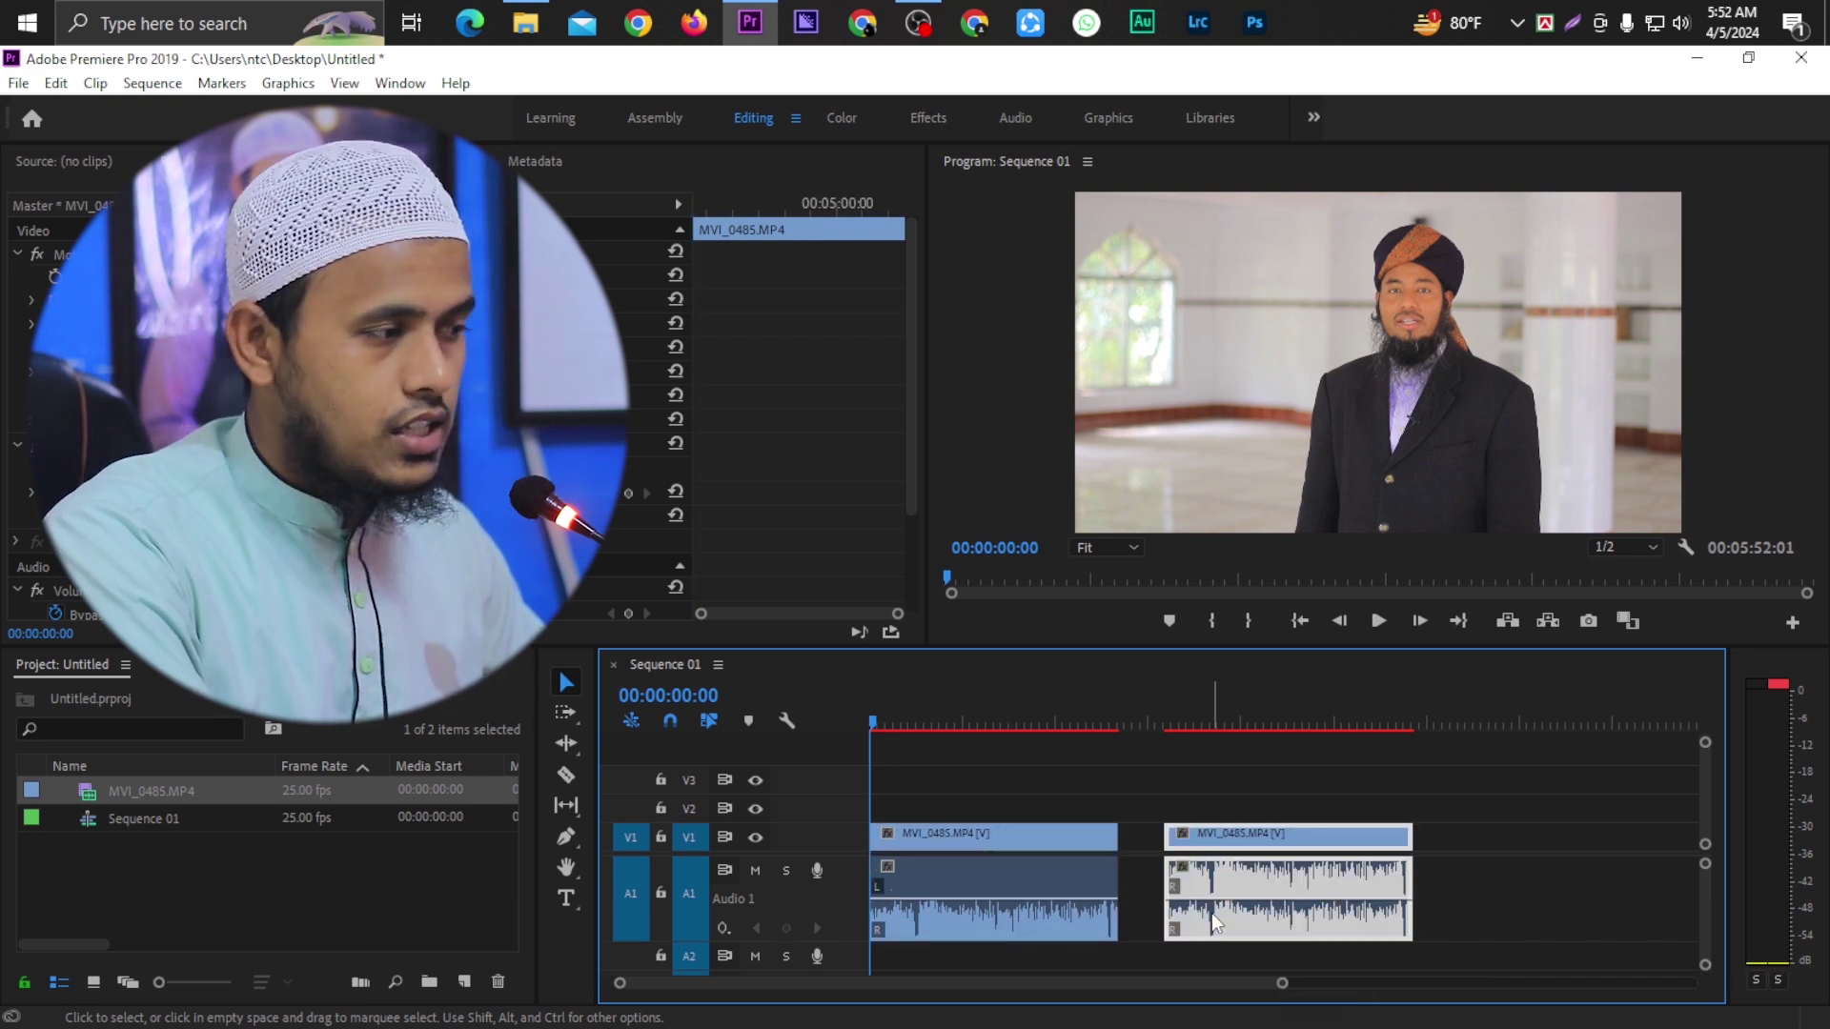
left_click(982, 930)
left_click(1210, 920)
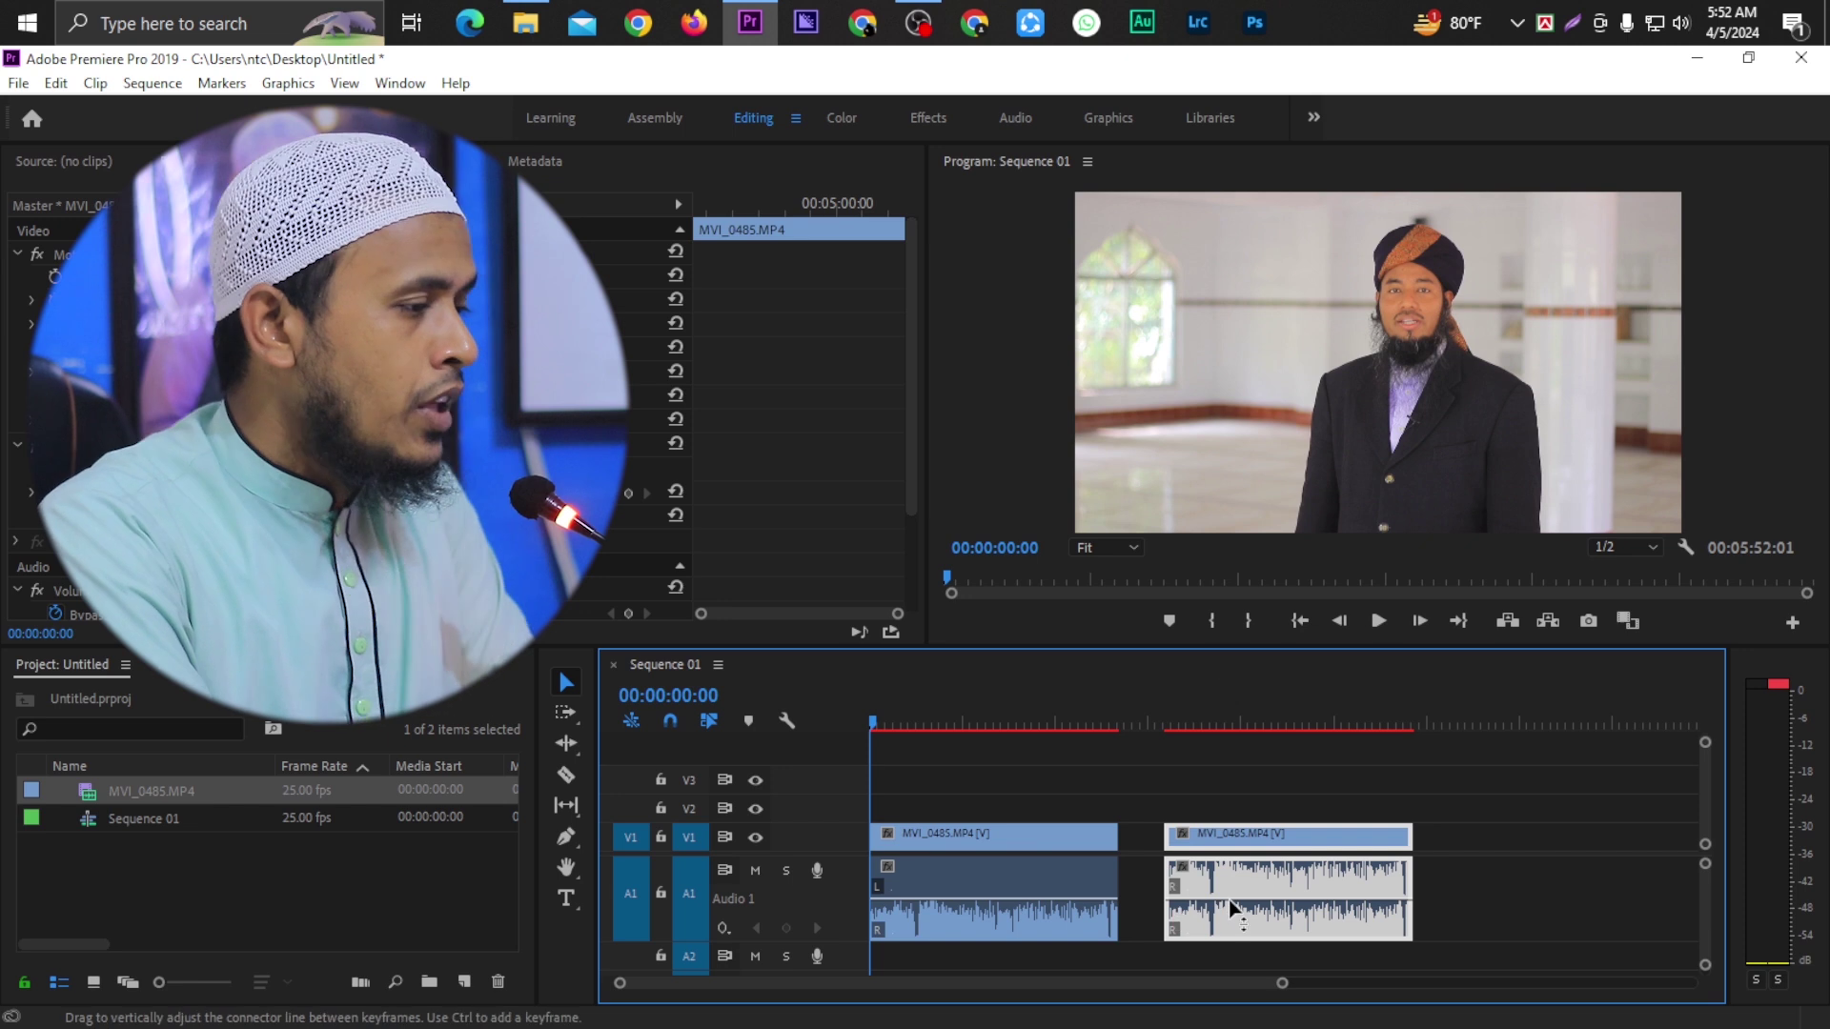
left_click(1034, 936)
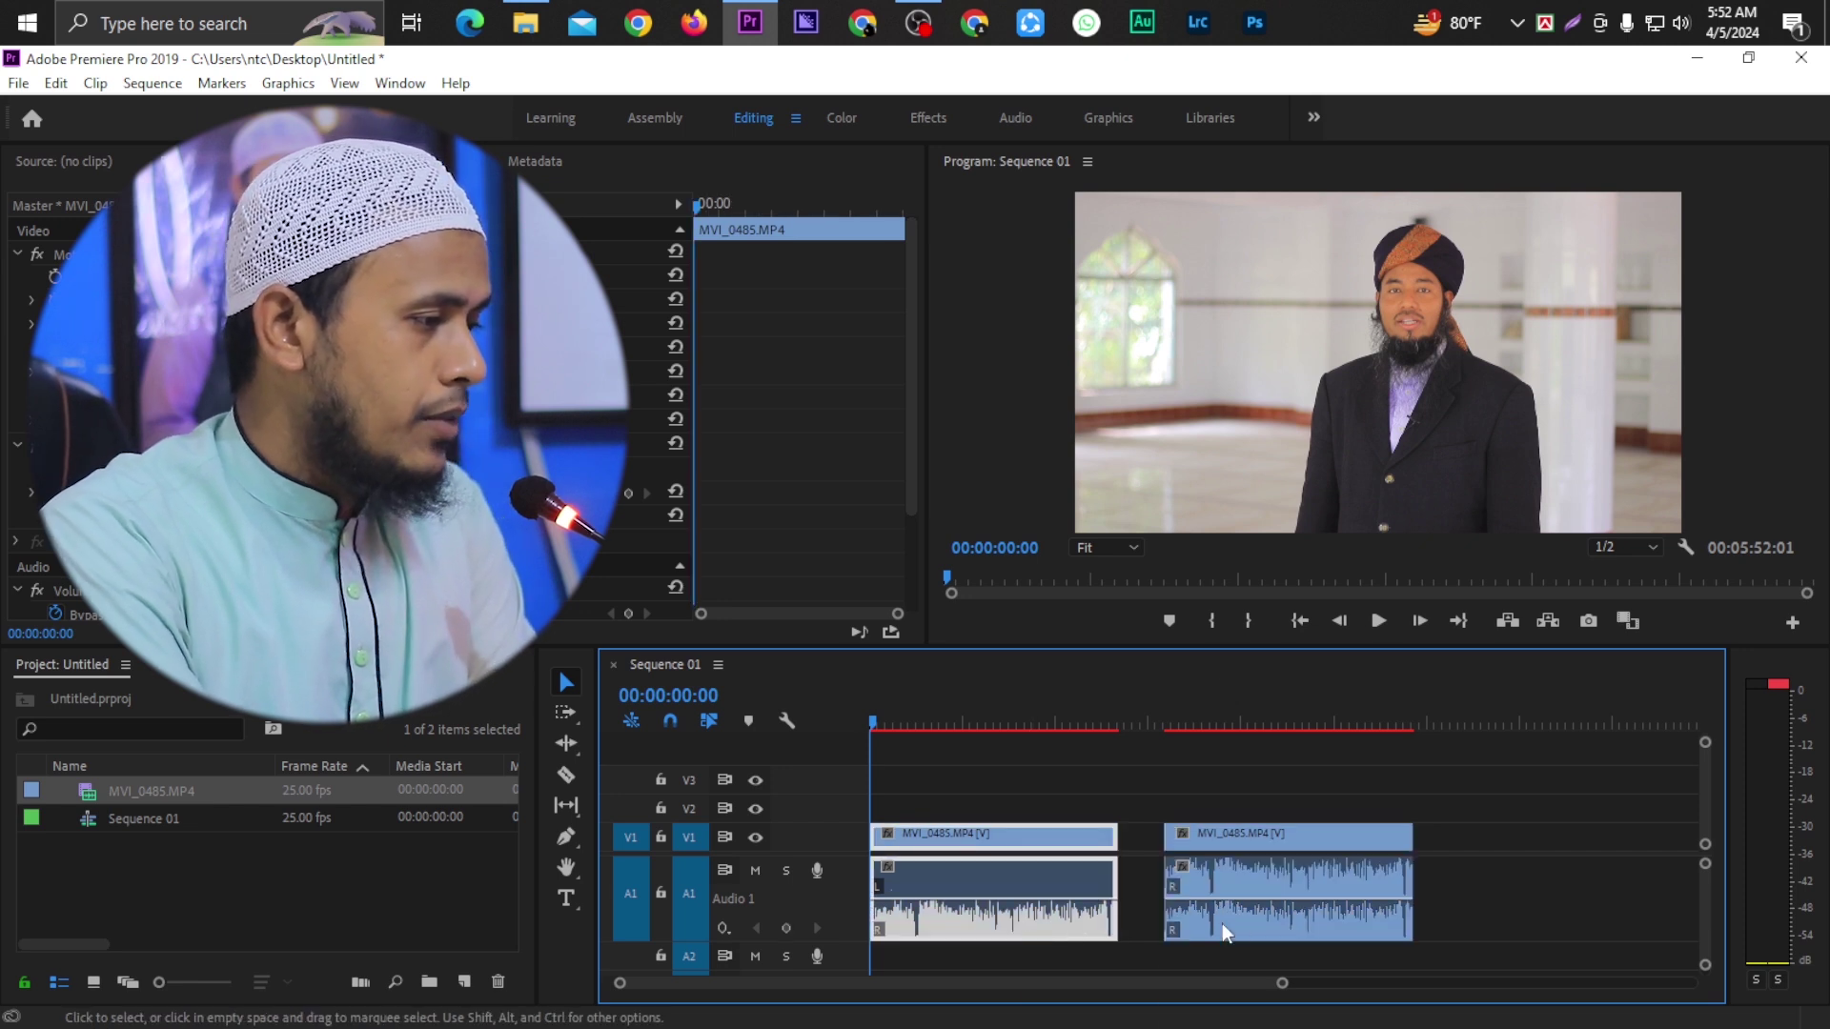
left_click(1251, 921)
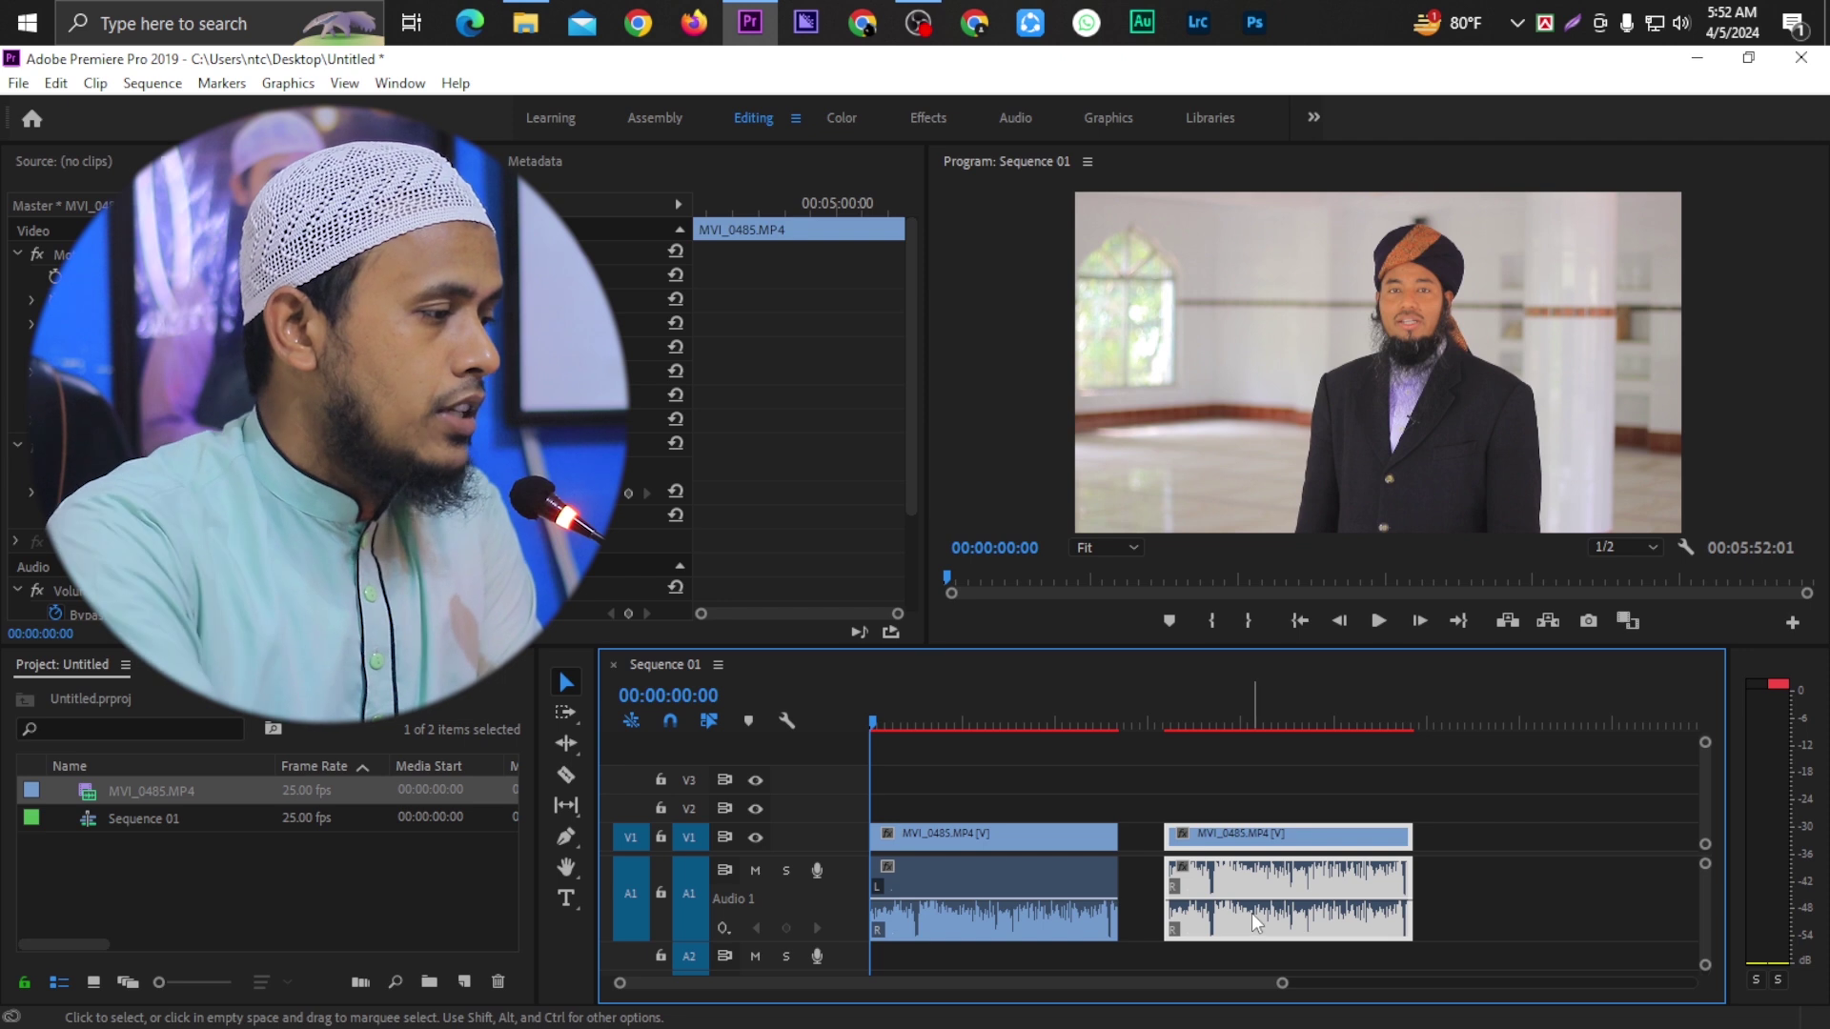
left_click(1012, 913)
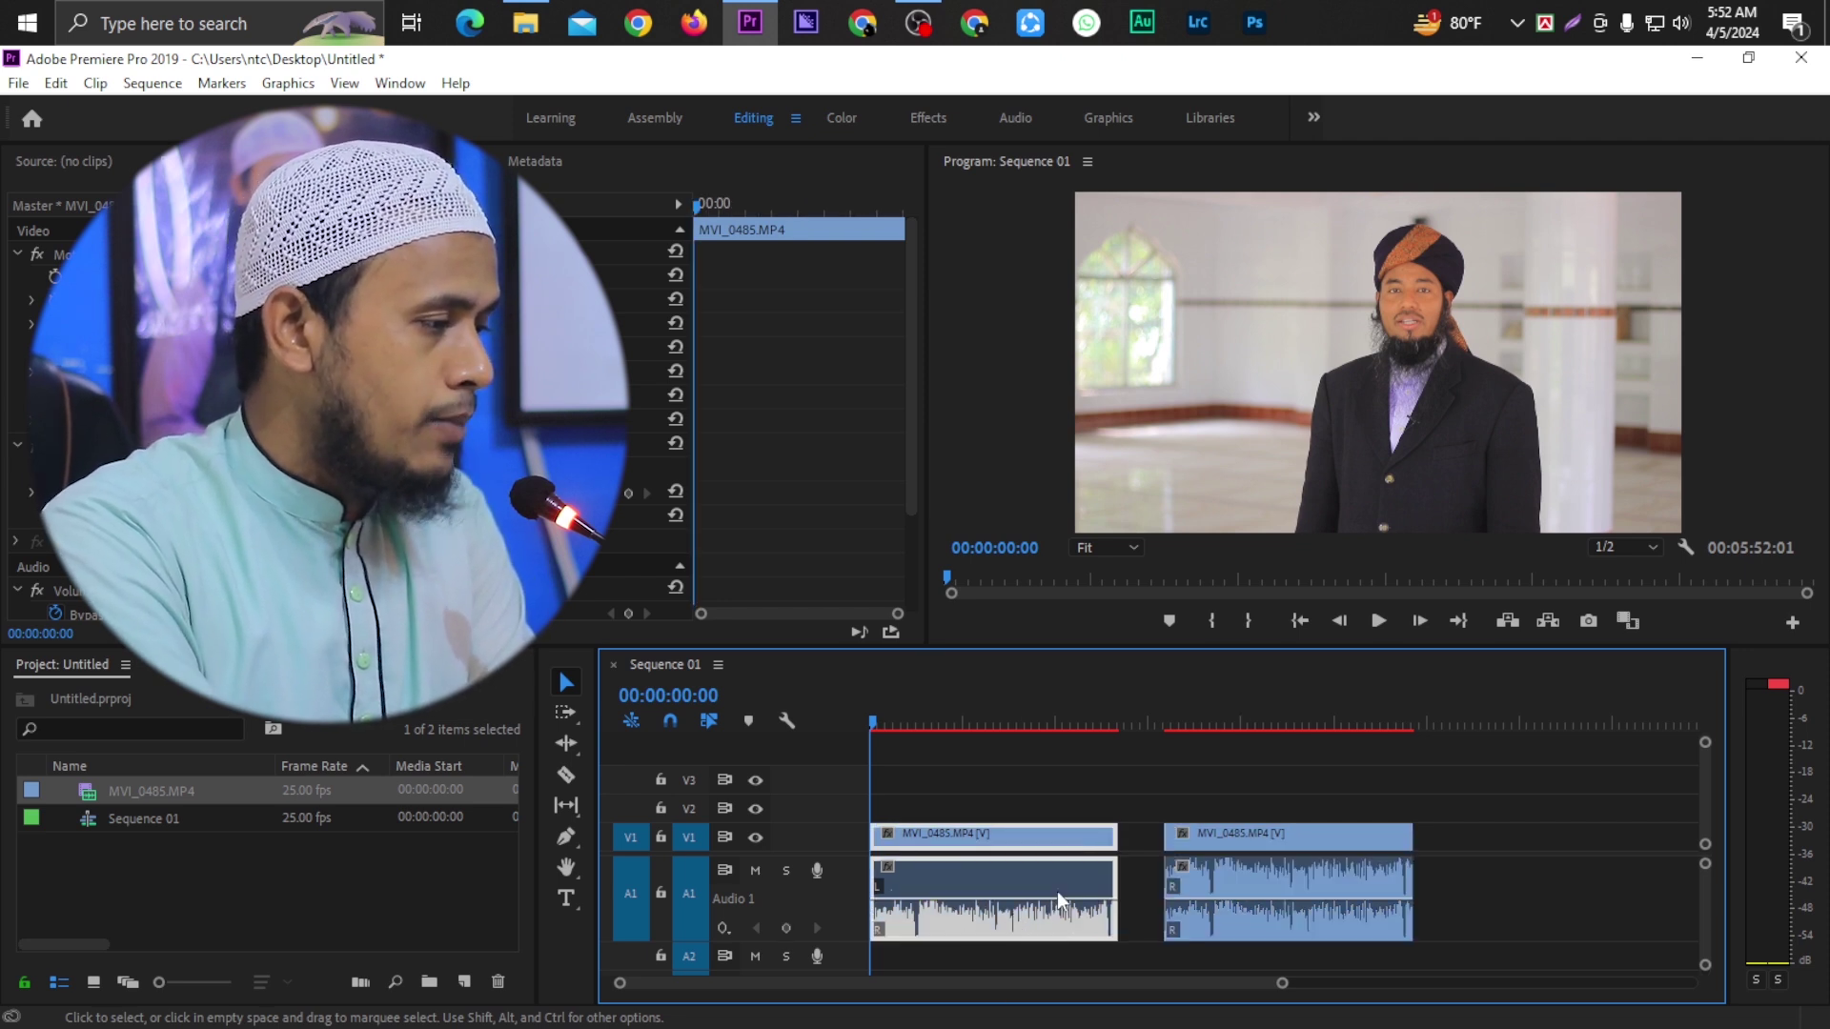
left_click(1268, 911)
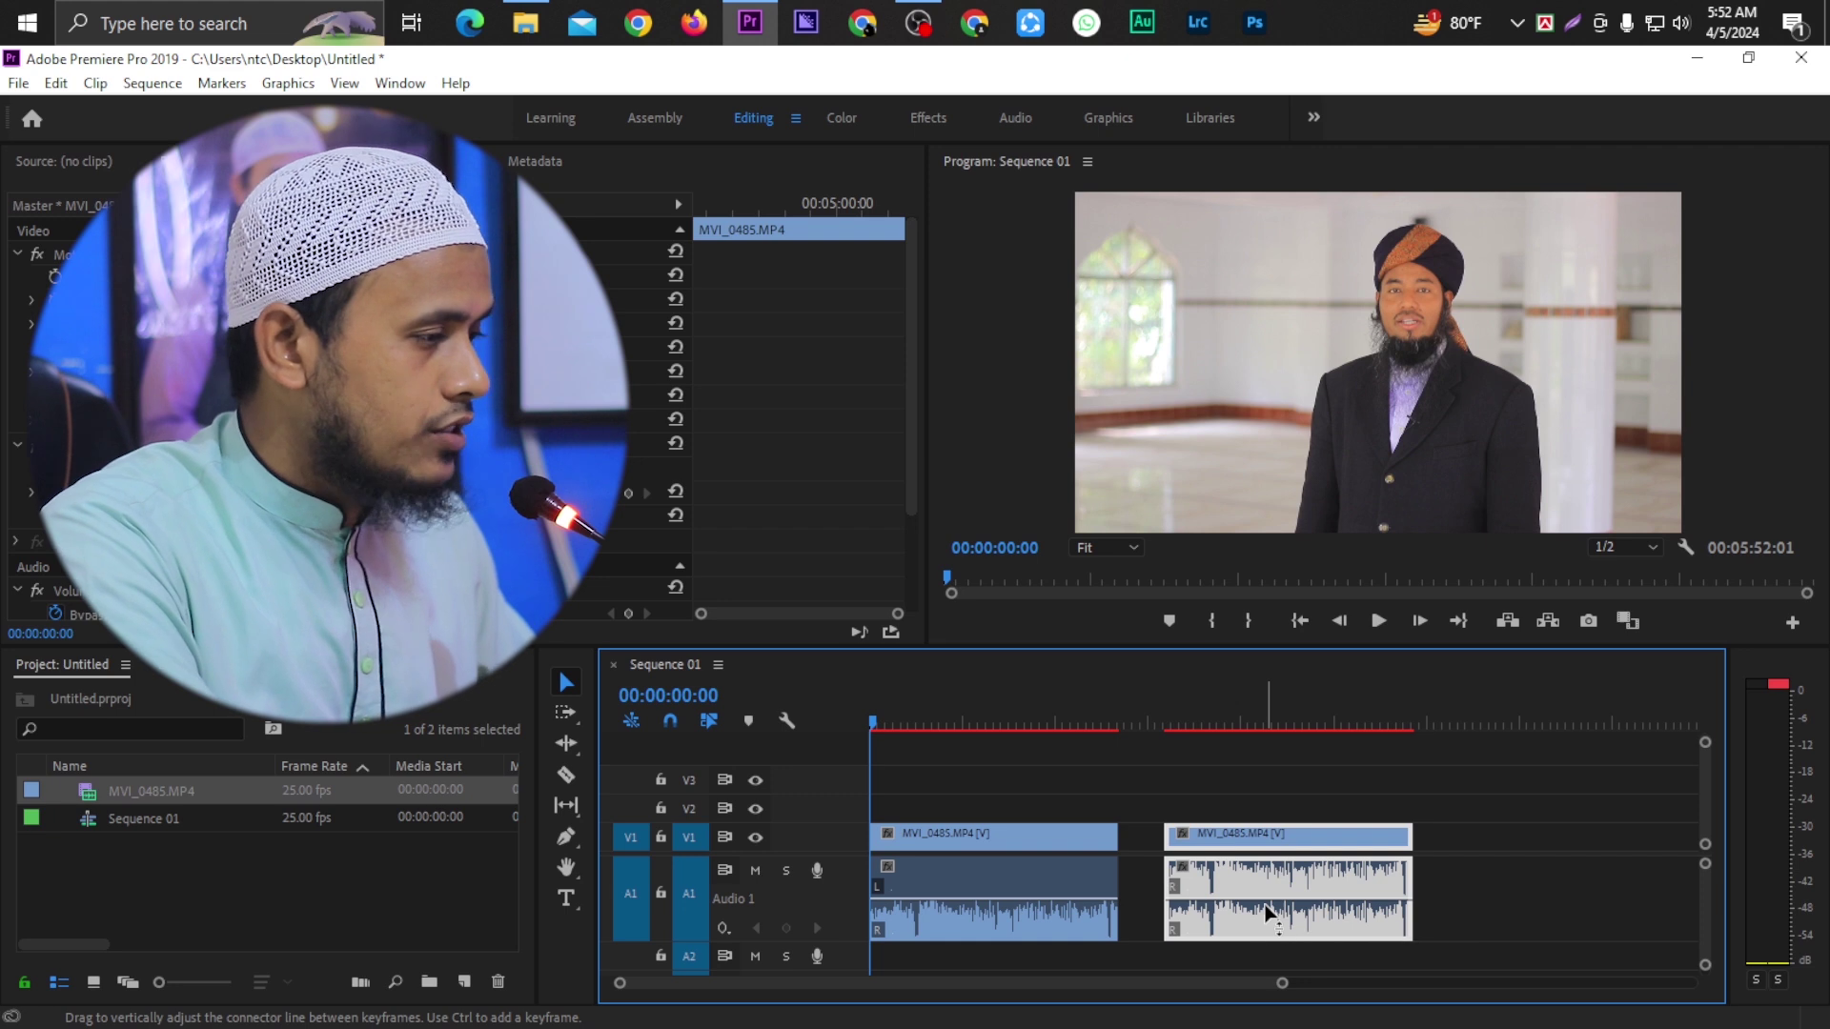
left_click(1064, 922)
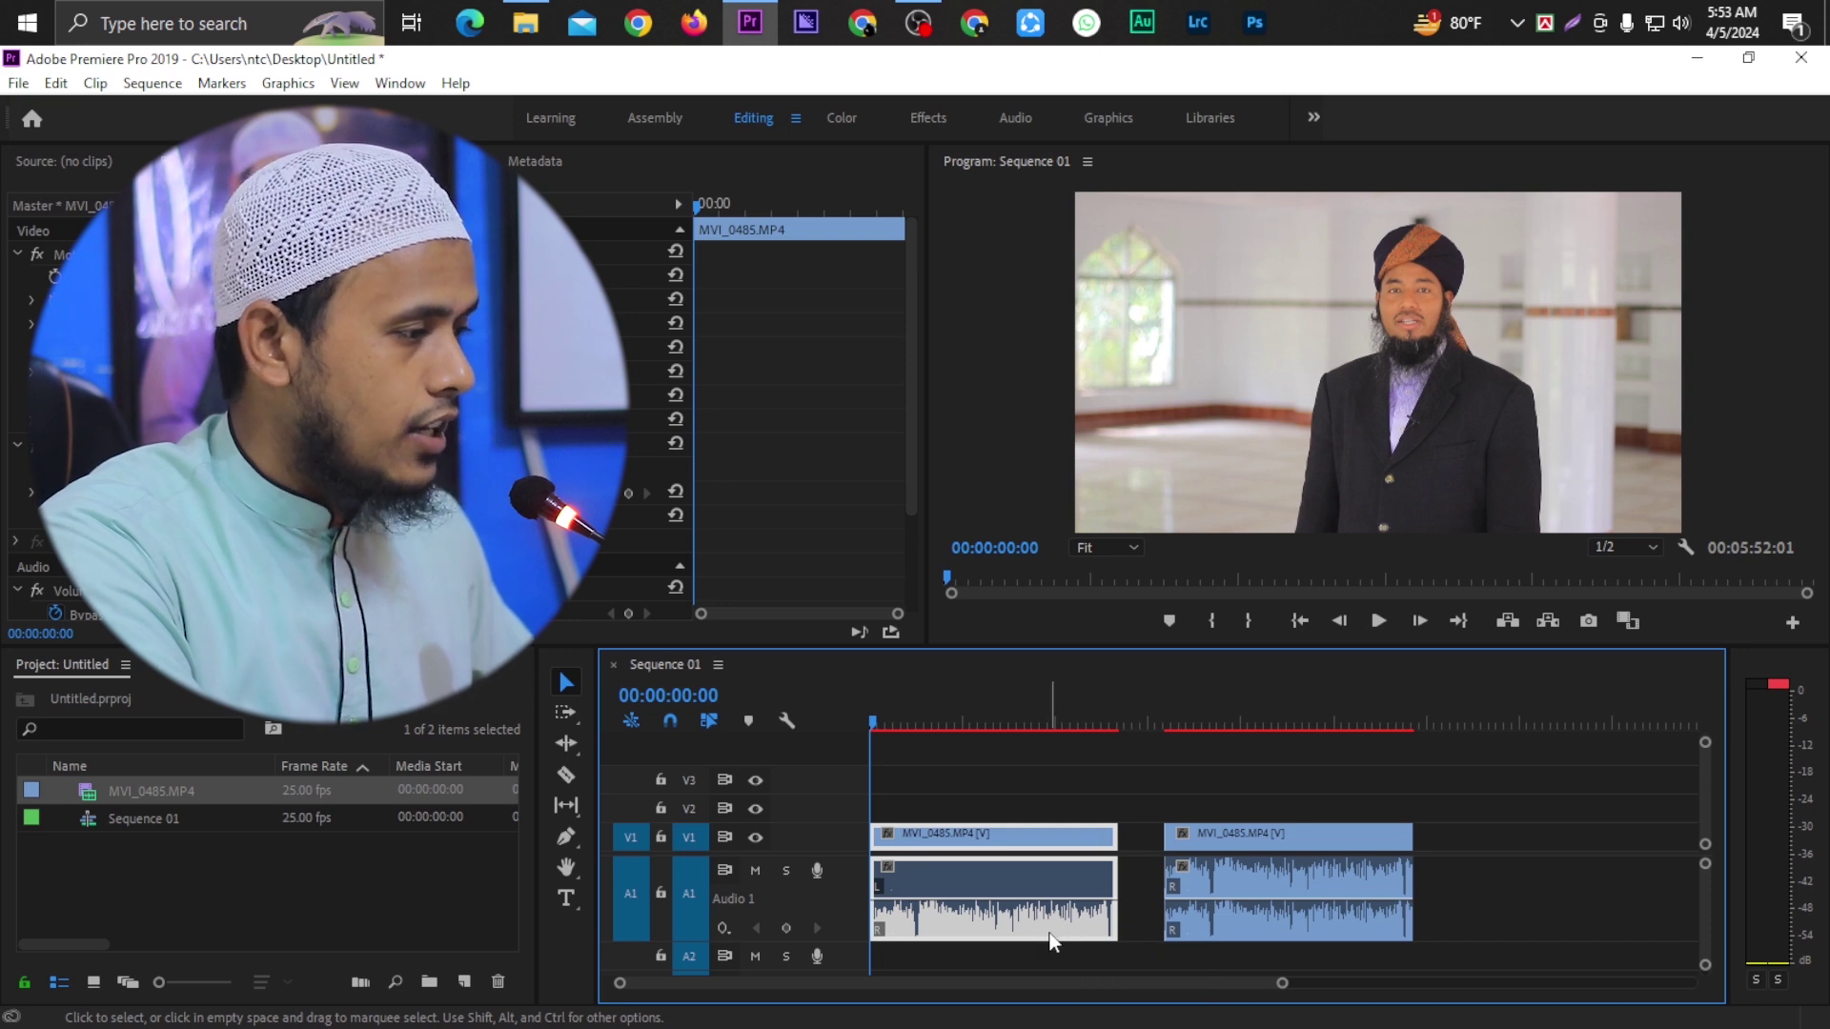
left_click(1238, 913)
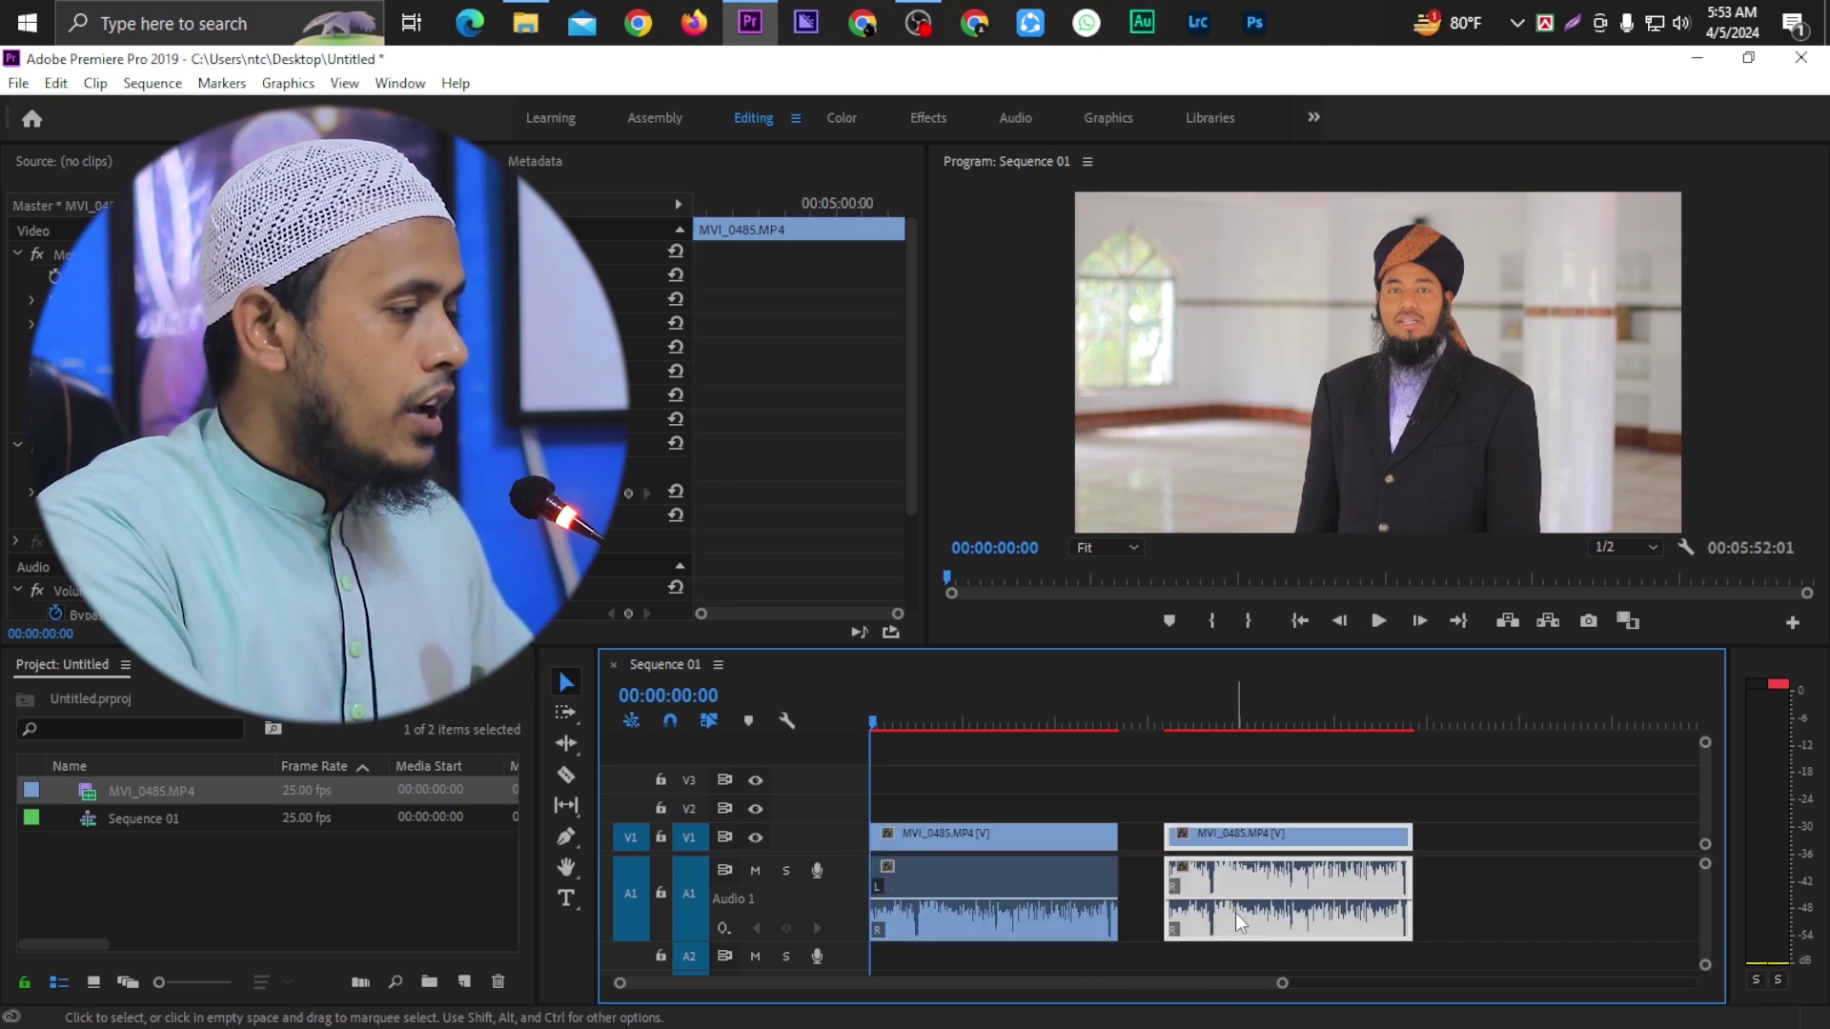
left_click(970, 902)
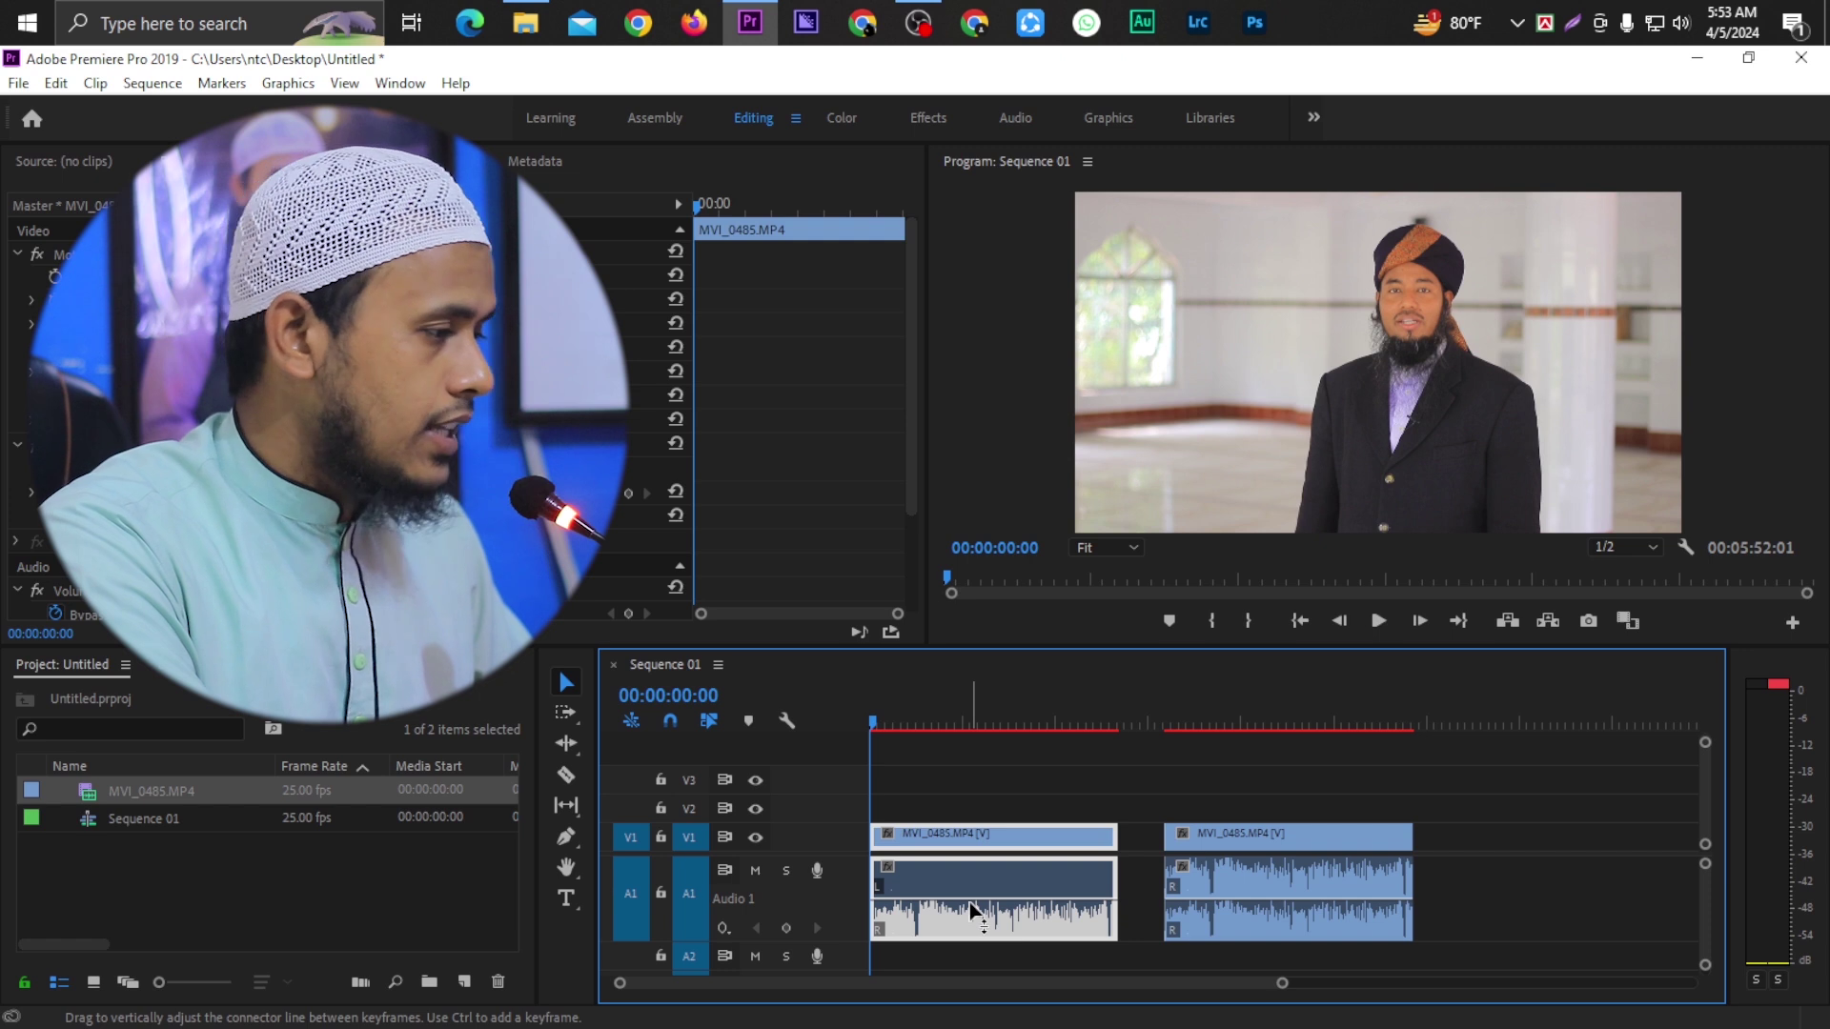
left_click(1255, 902)
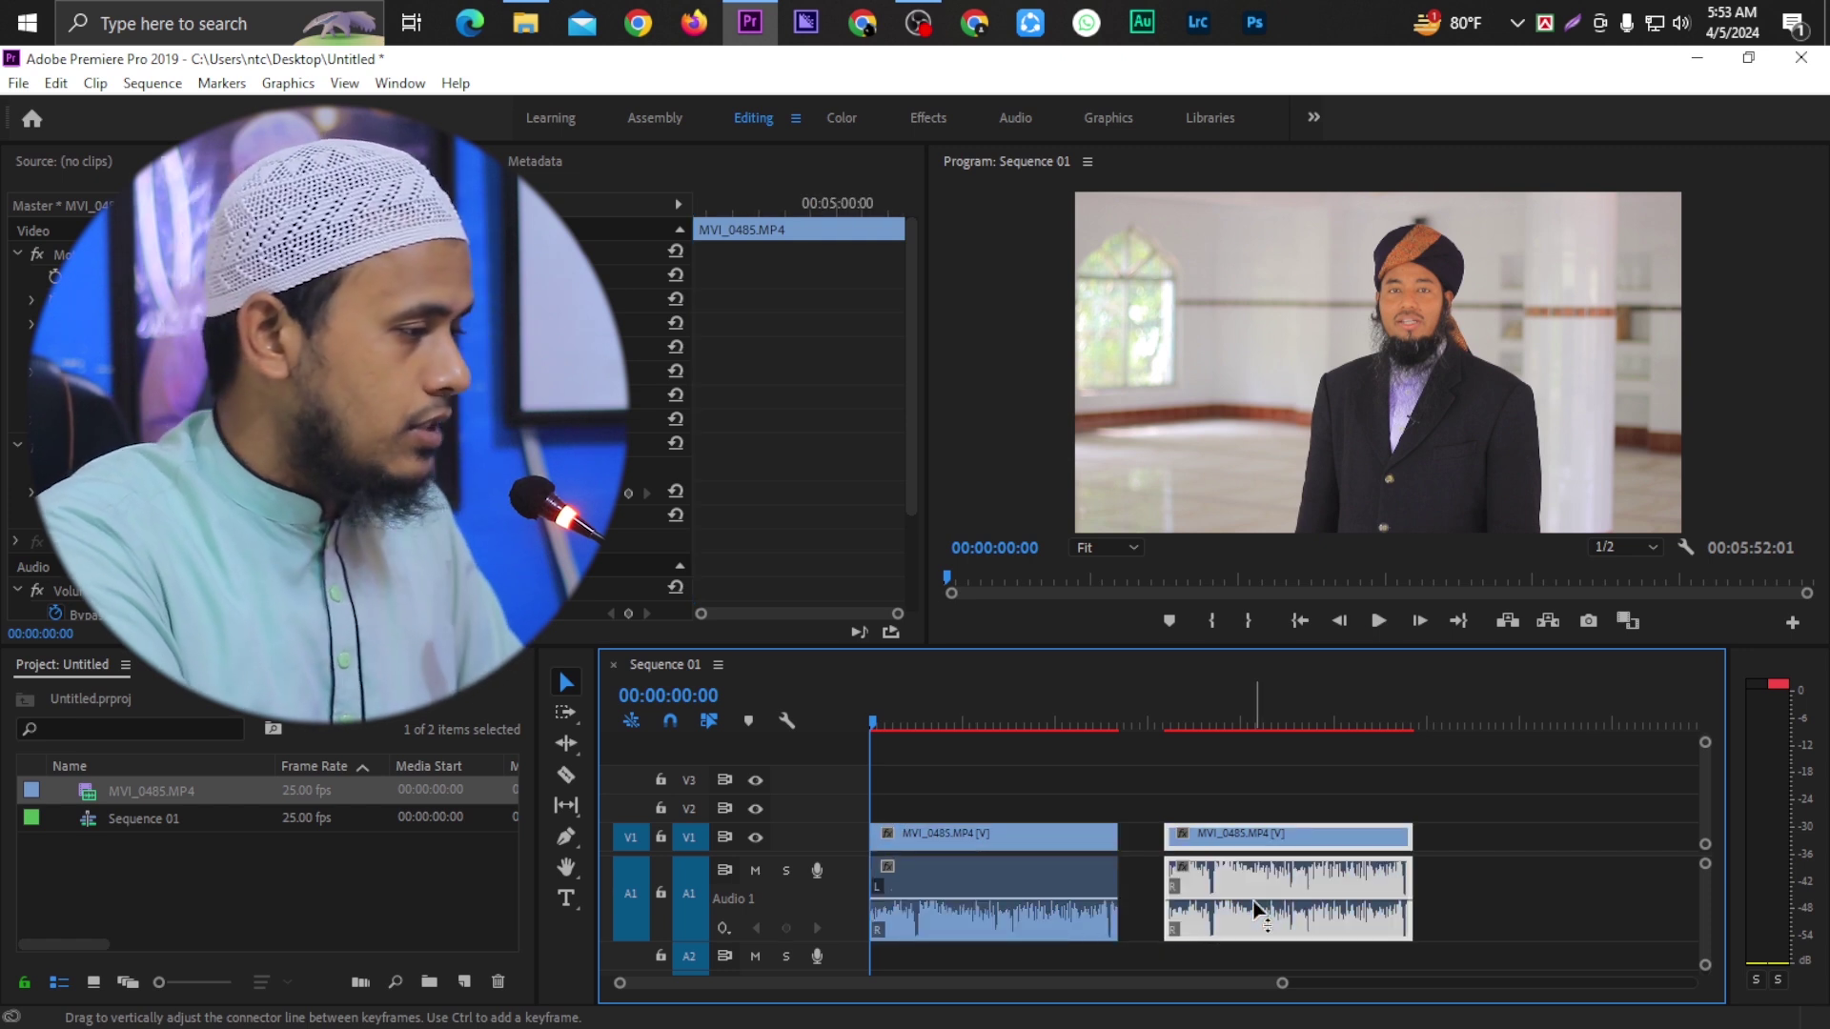
mouse_move(1256, 911)
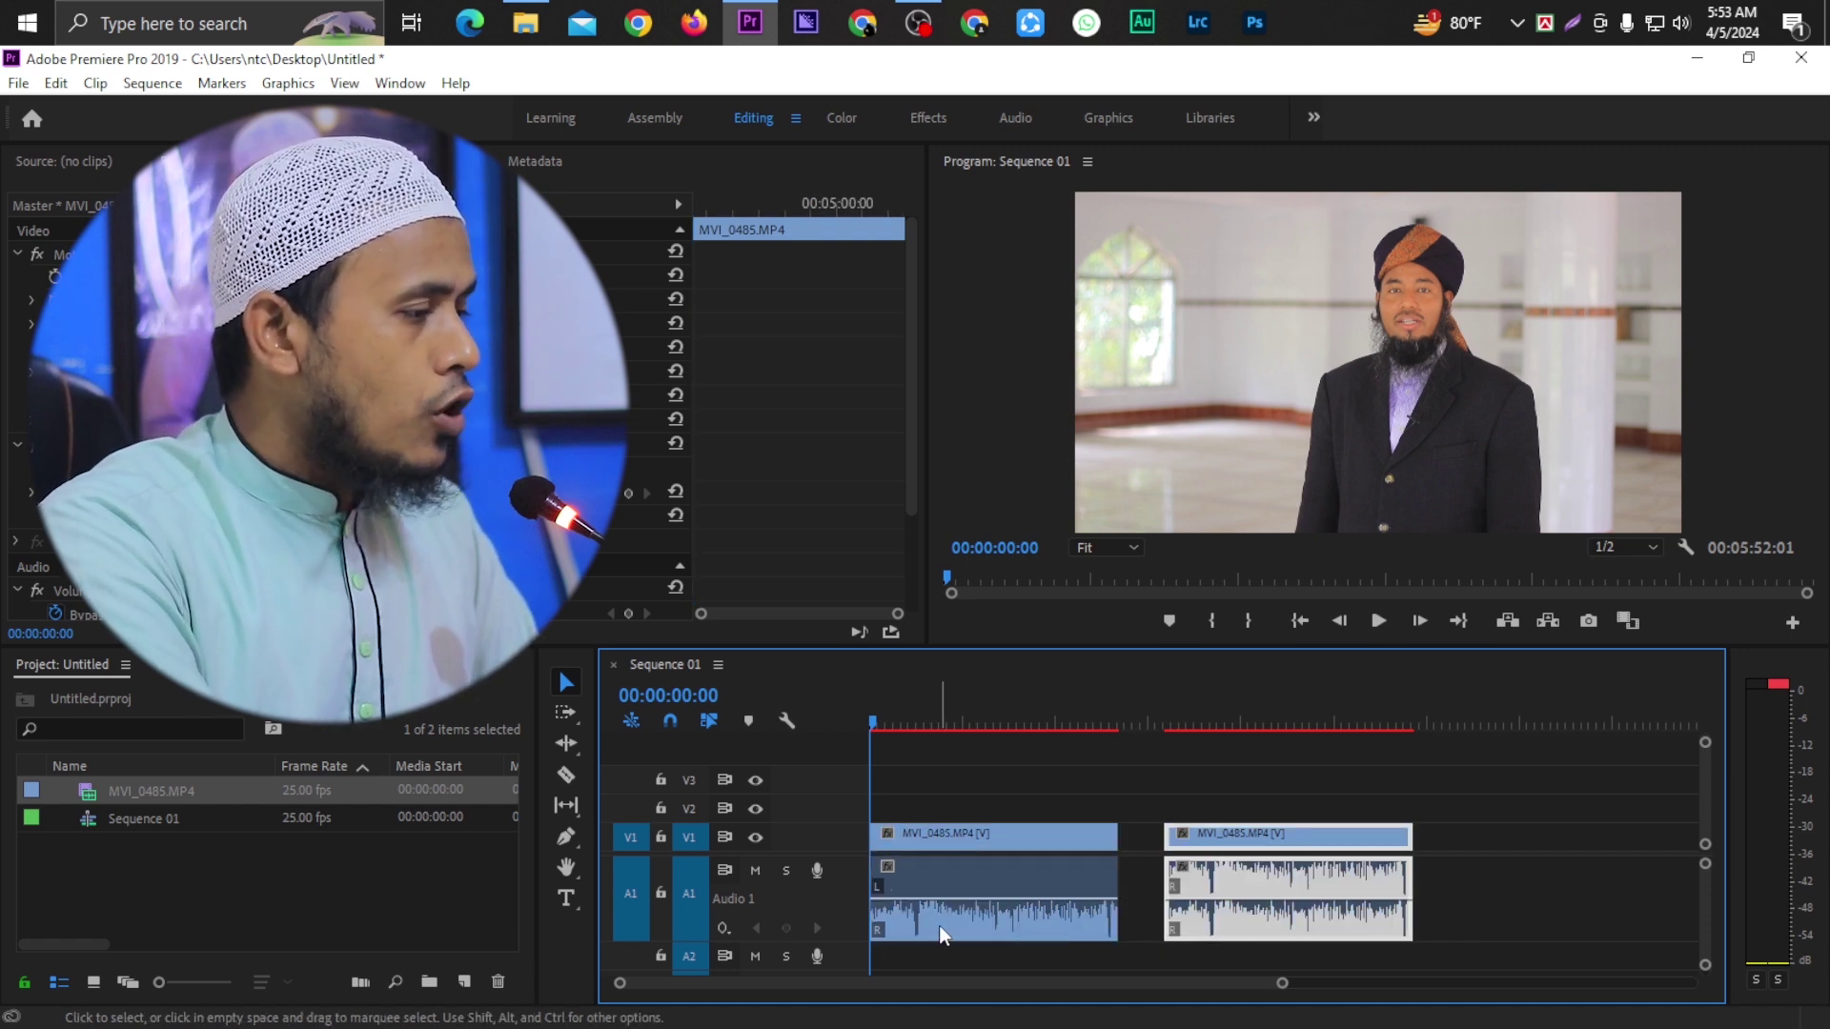
left_click(940, 925)
left_click(1245, 920)
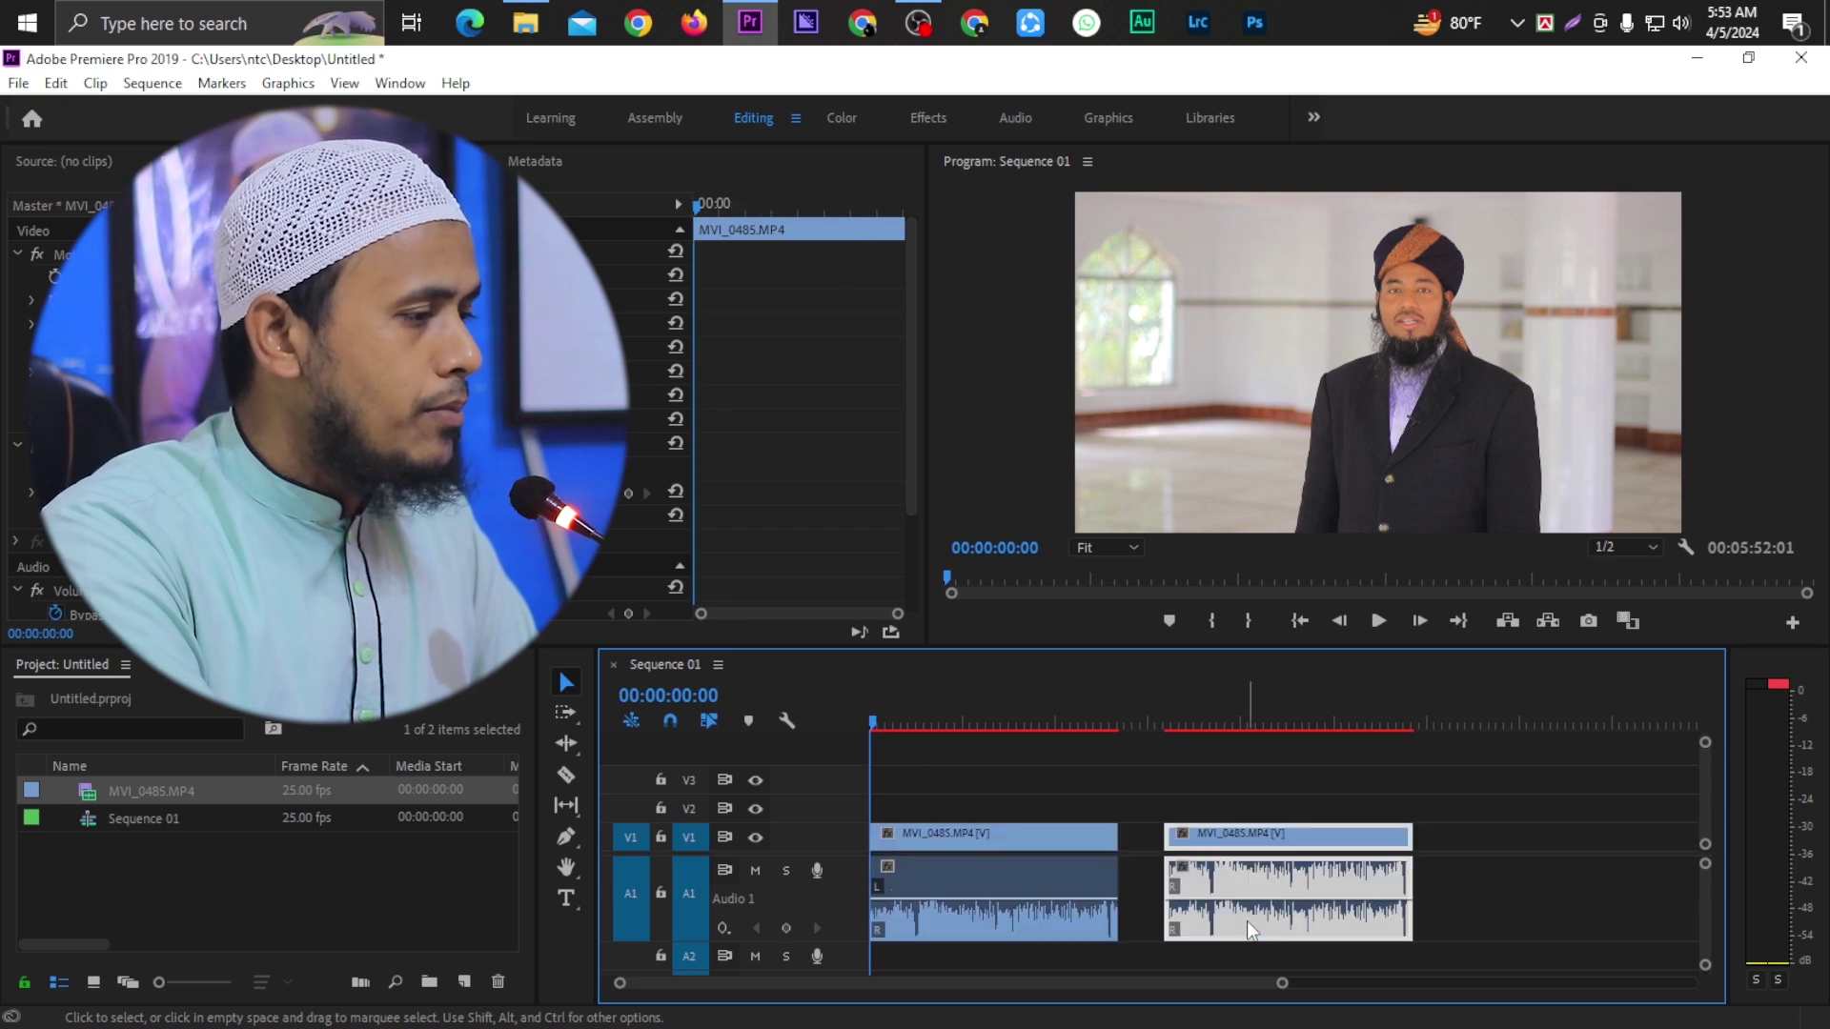
left_click(975, 923)
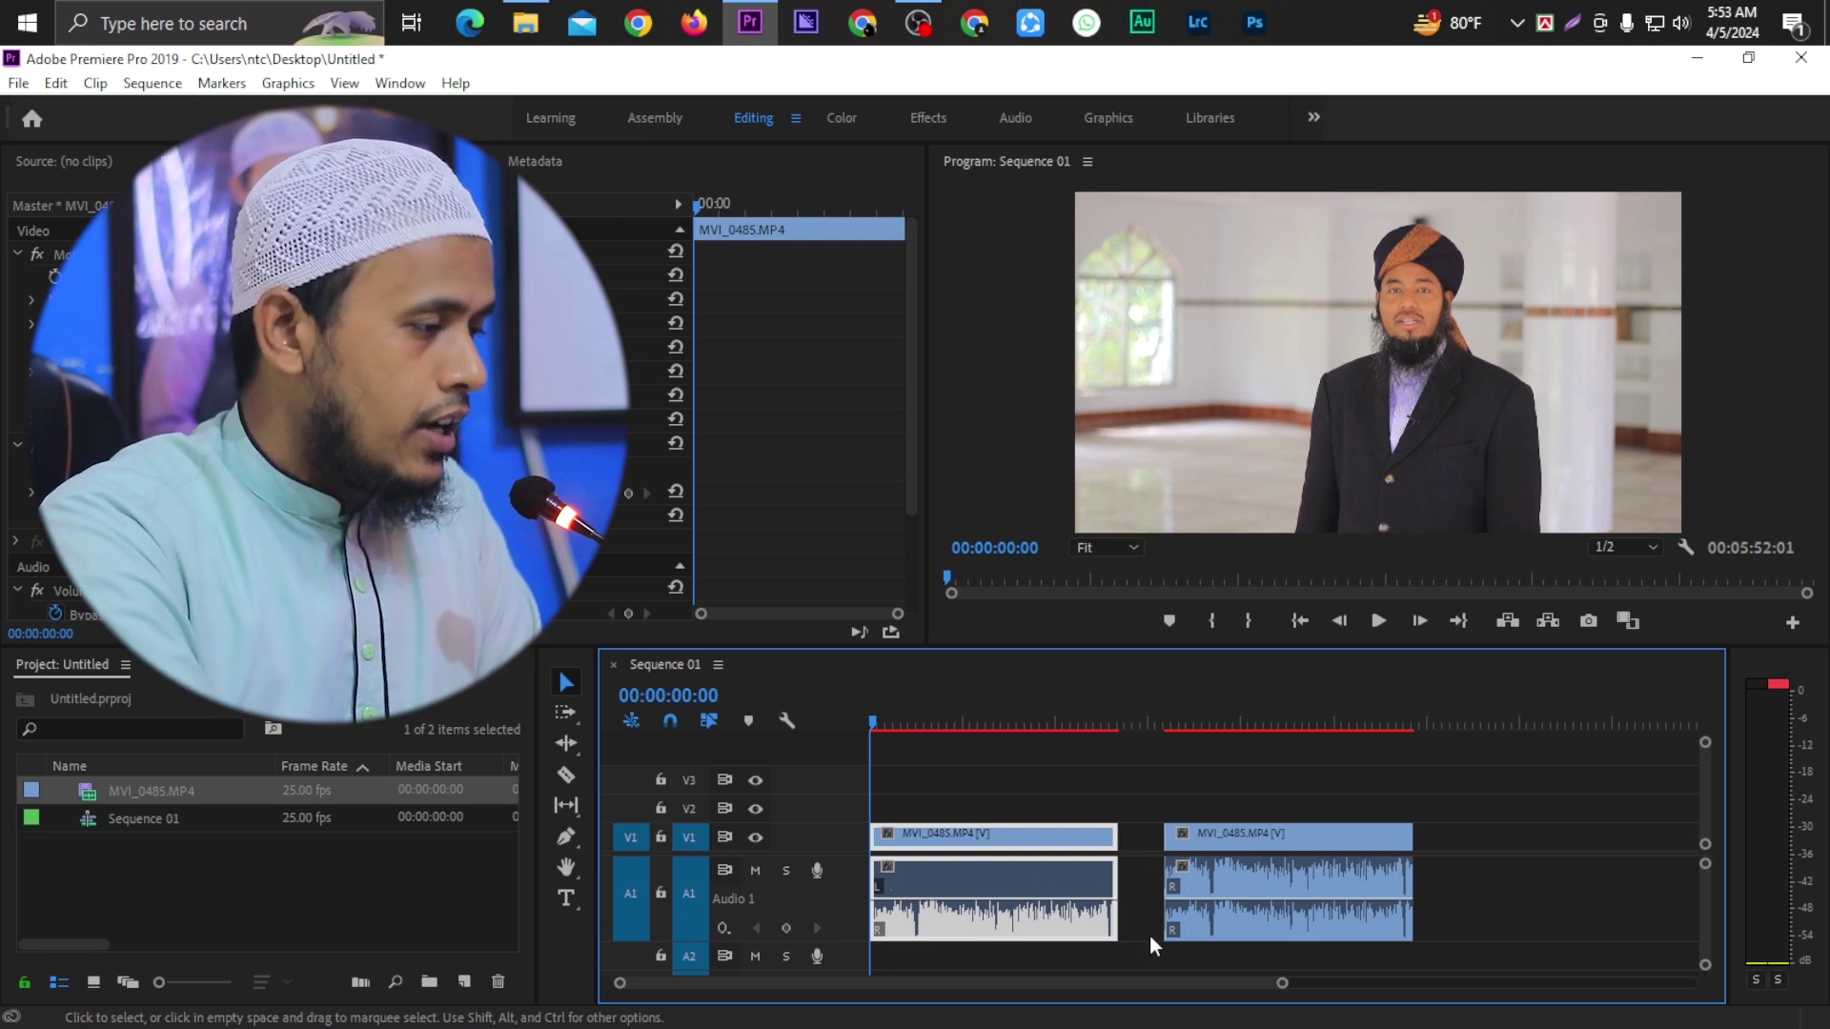
Step: Examine the first clip's audio channels up close, including the quiet stretch around 00:00:29:16, and view them alongside the second clip
left_click_drag(1282, 989, 918, 989)
left_click_drag(1096, 1024, 1055, 1019)
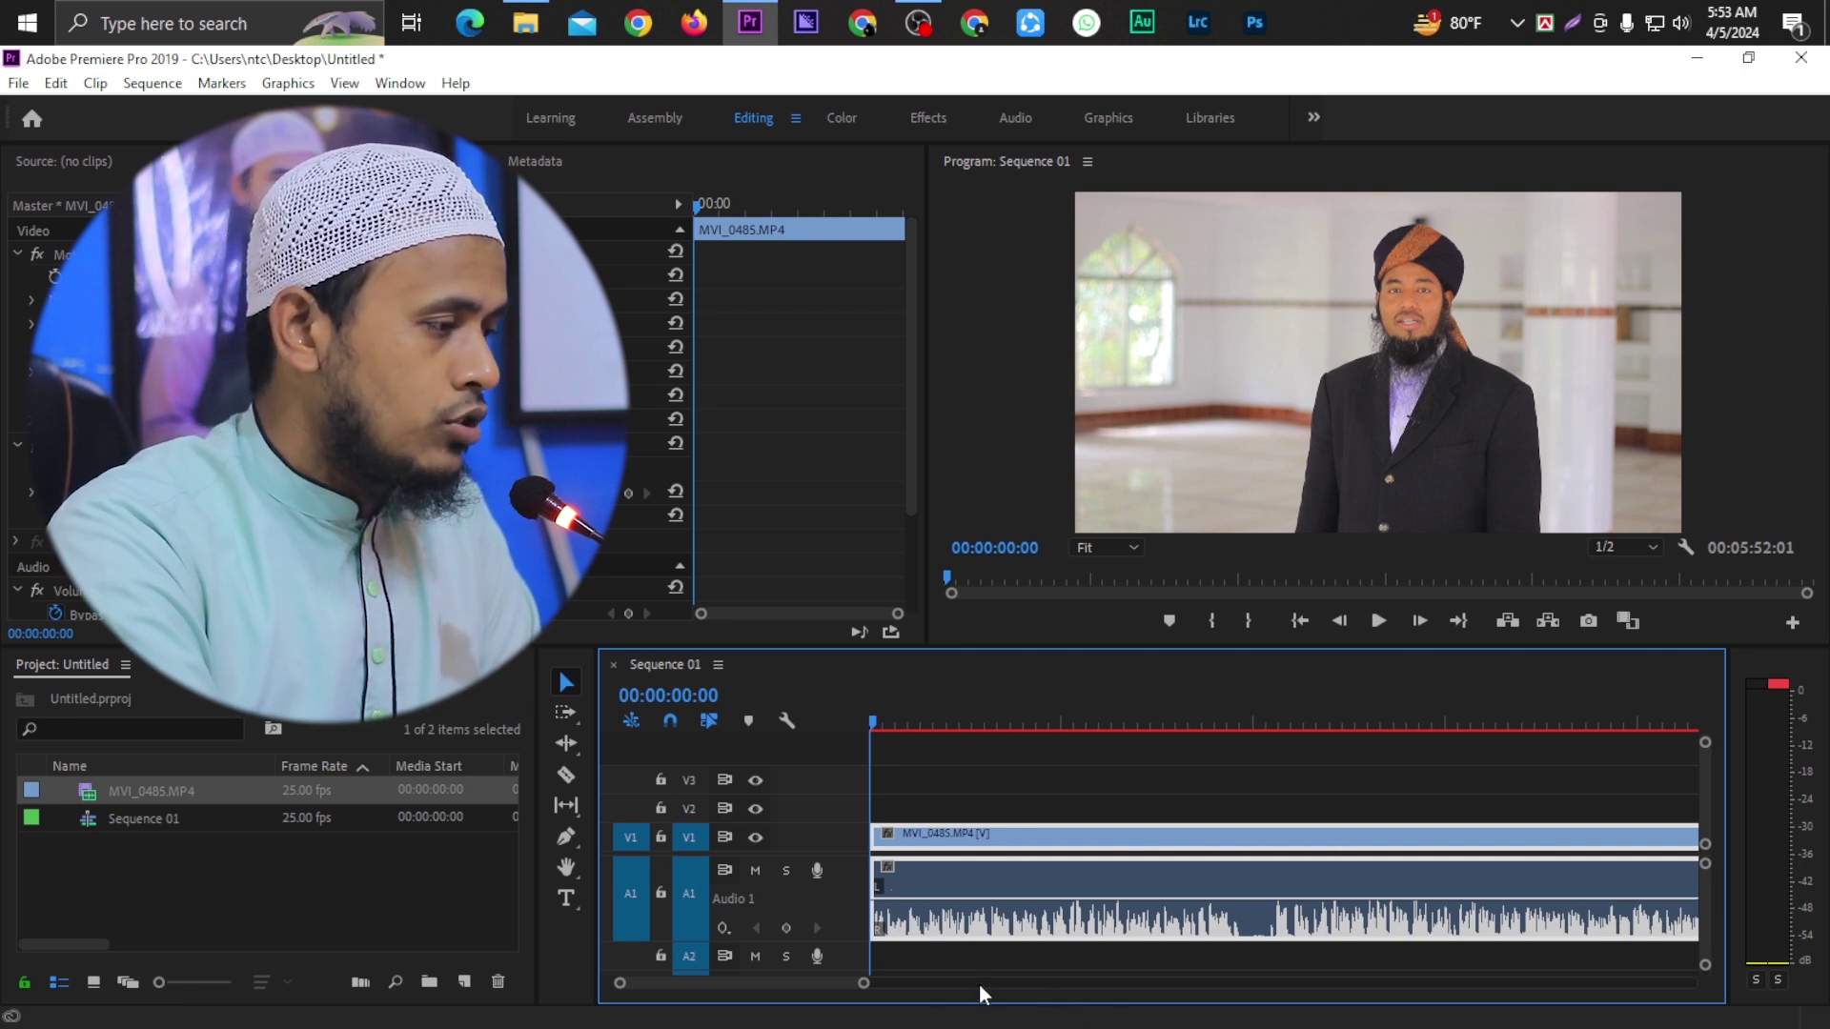
left_click_drag(864, 988, 1163, 1001)
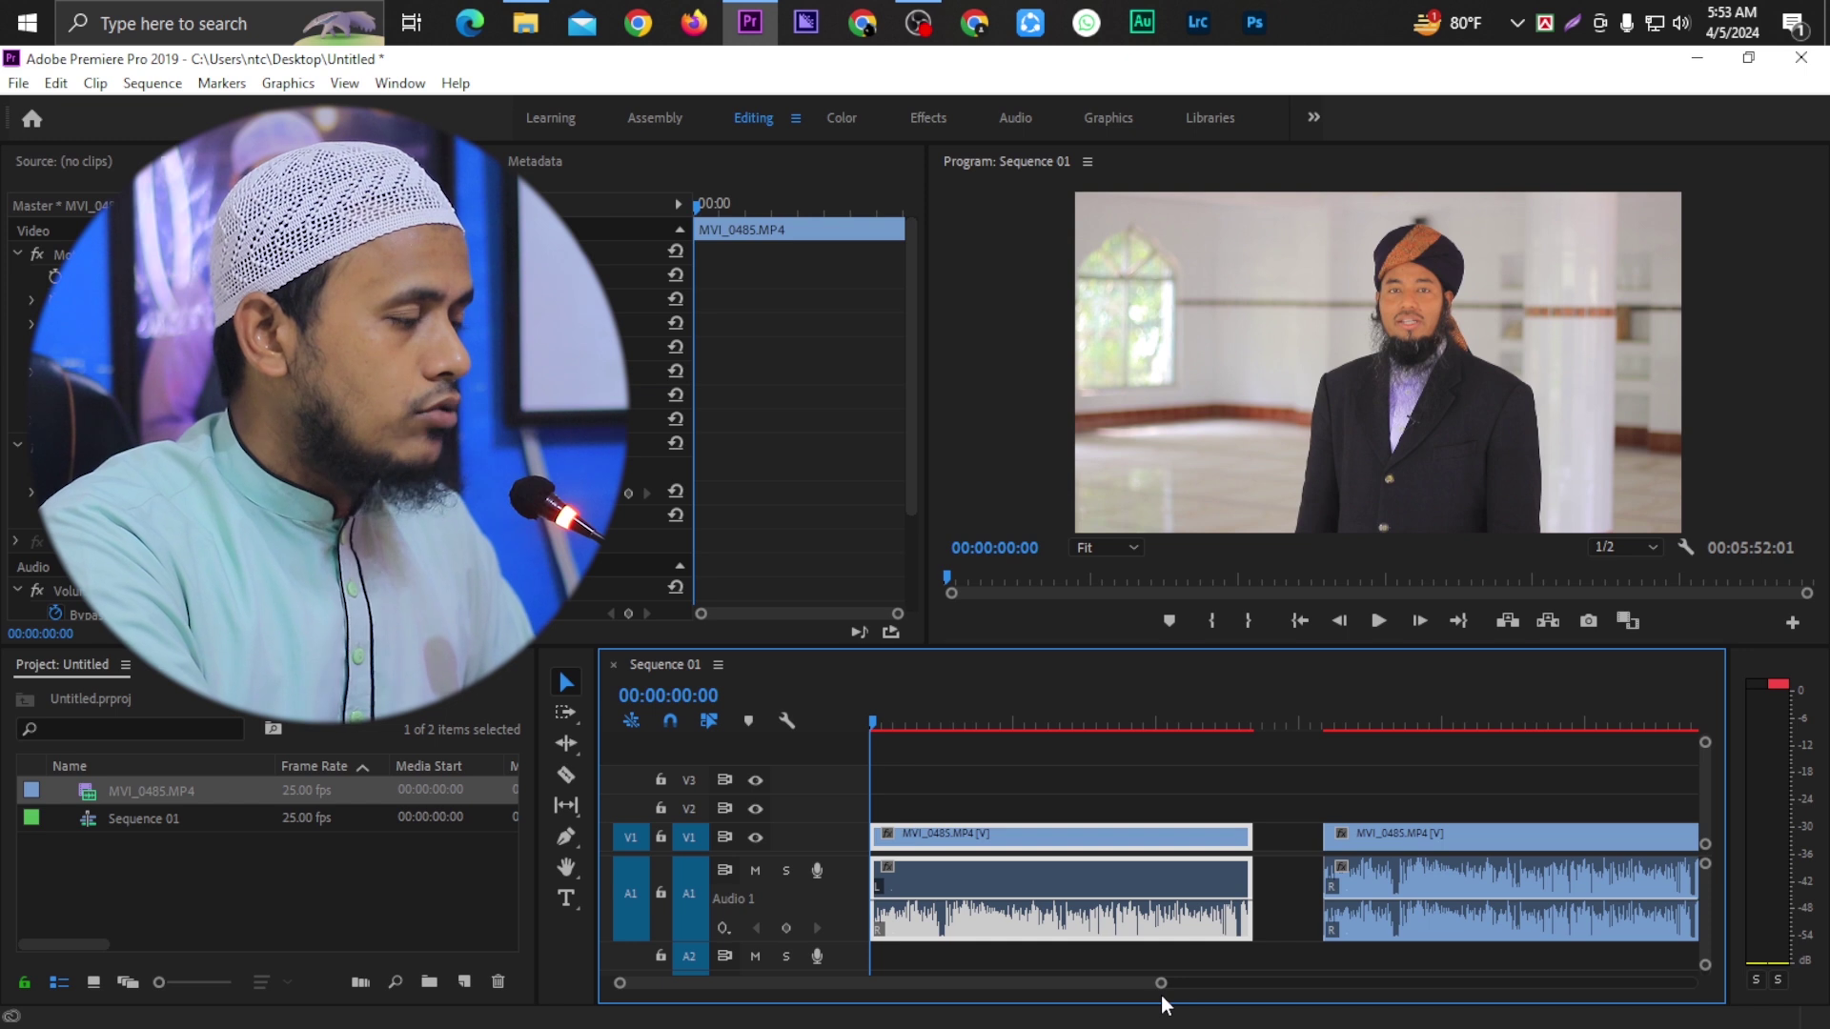
left_click_drag(1160, 985, 904, 999)
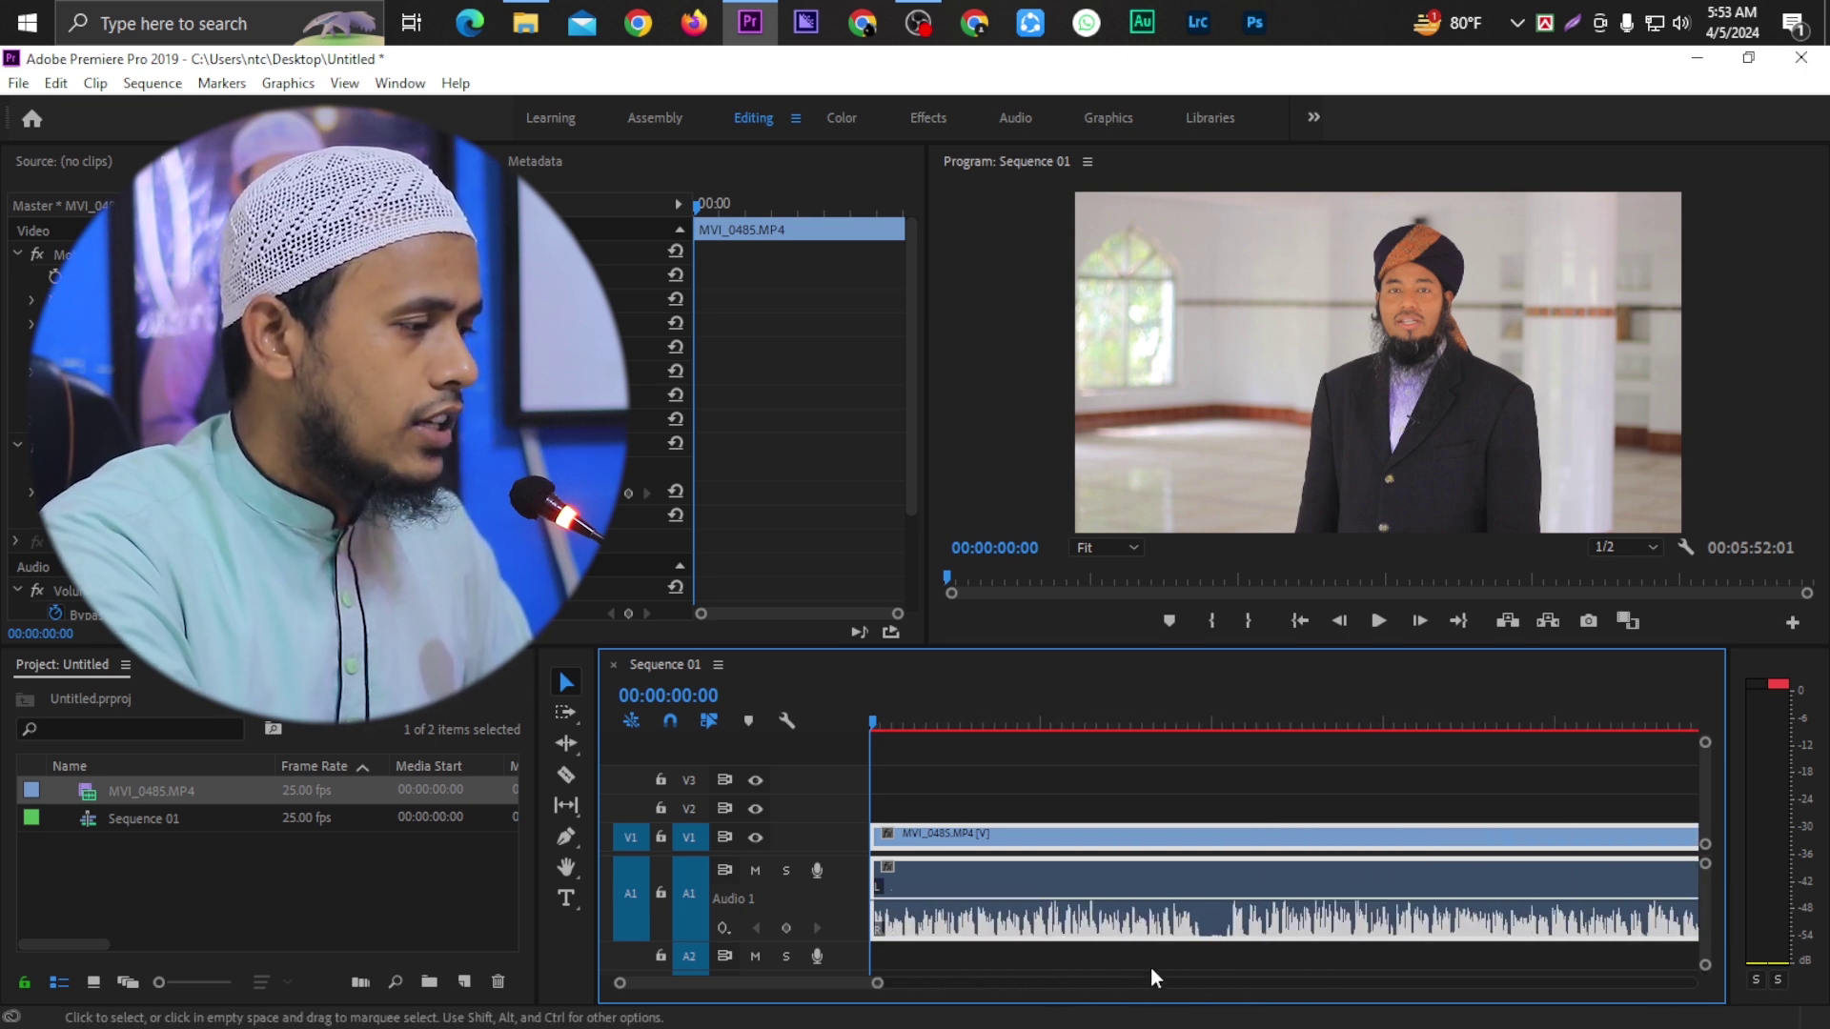
left_click_drag(881, 723, 1249, 769)
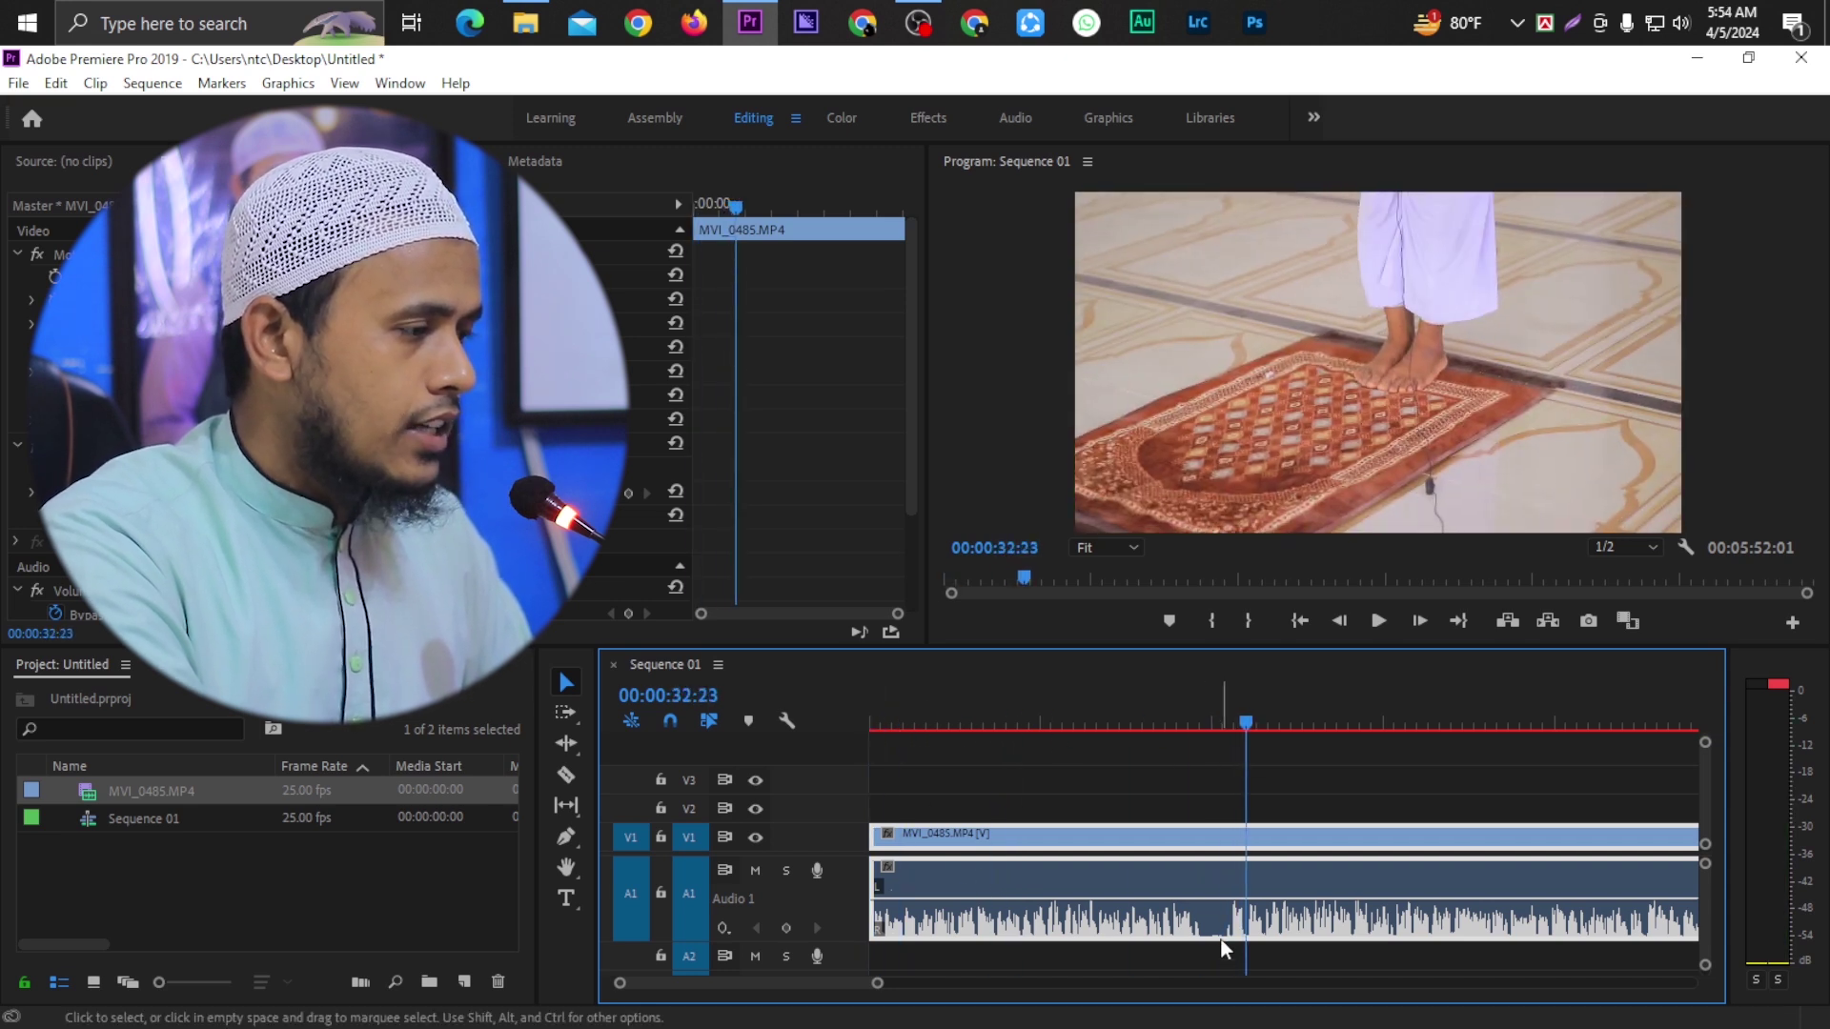
left_click_drag(875, 985, 754, 984)
left_click_drag(1225, 727, 1103, 726)
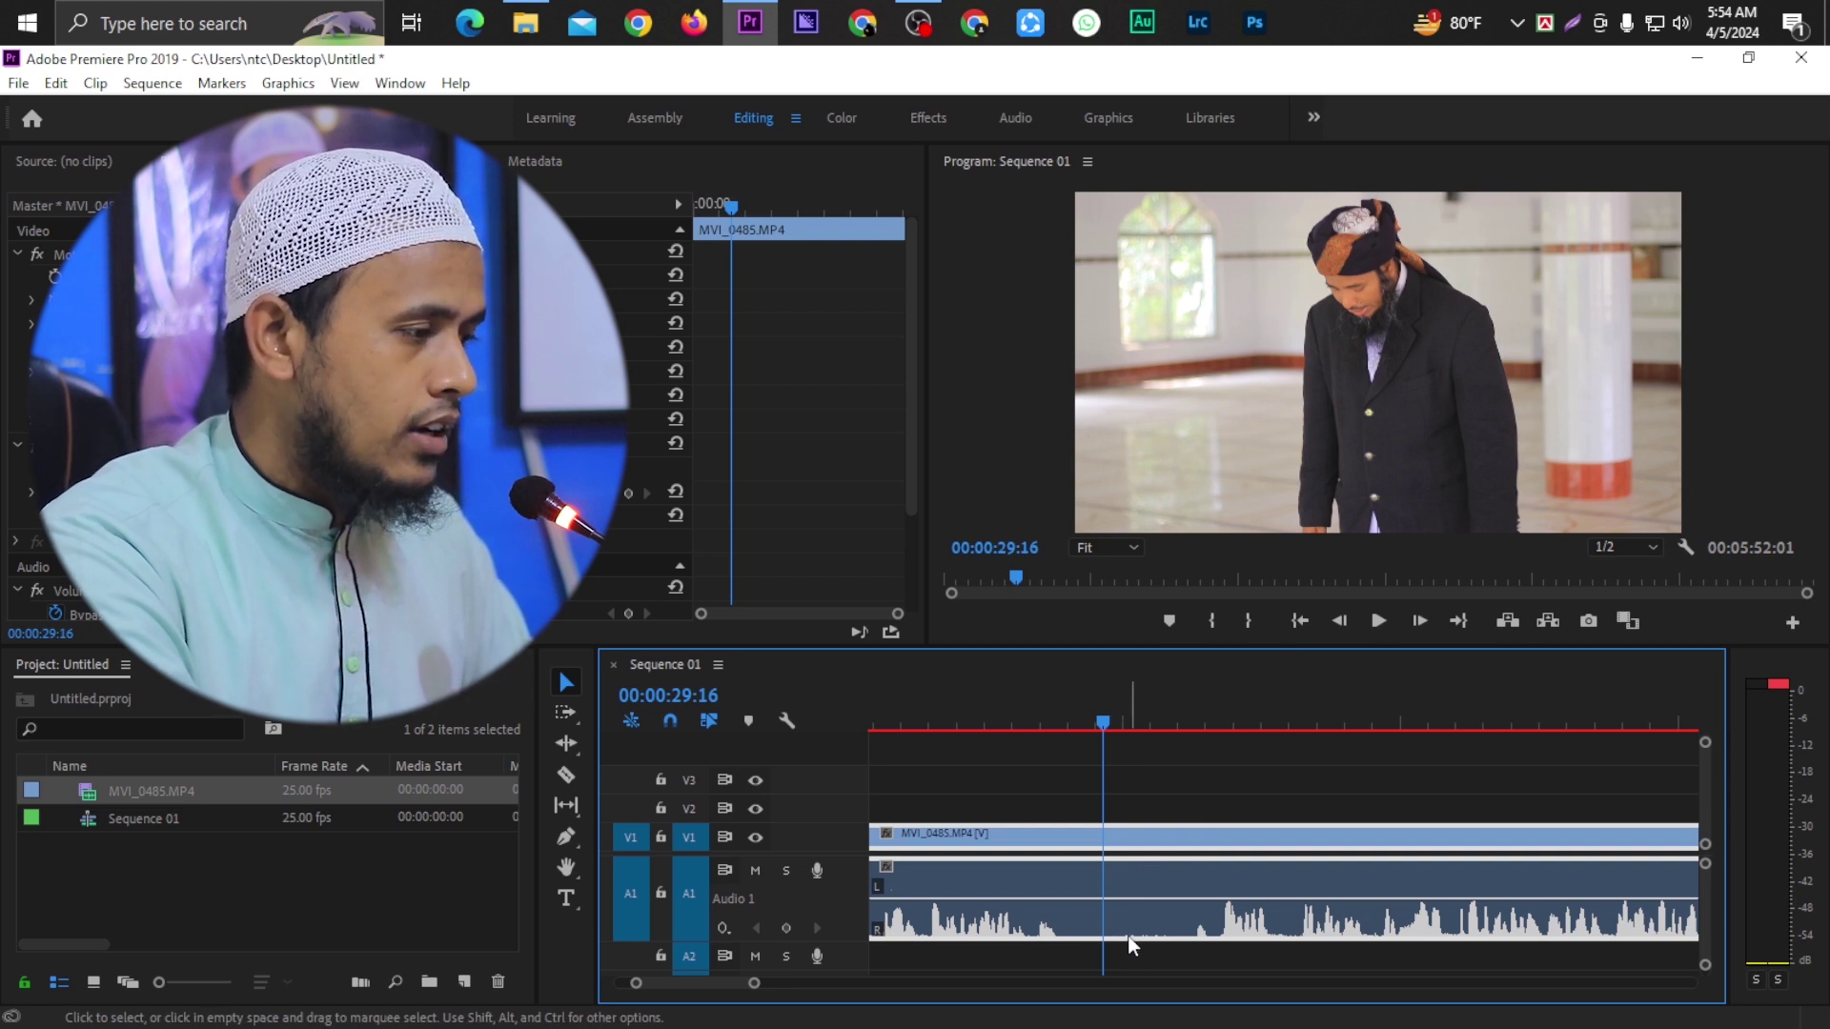
left_click_drag(753, 984, 1045, 984)
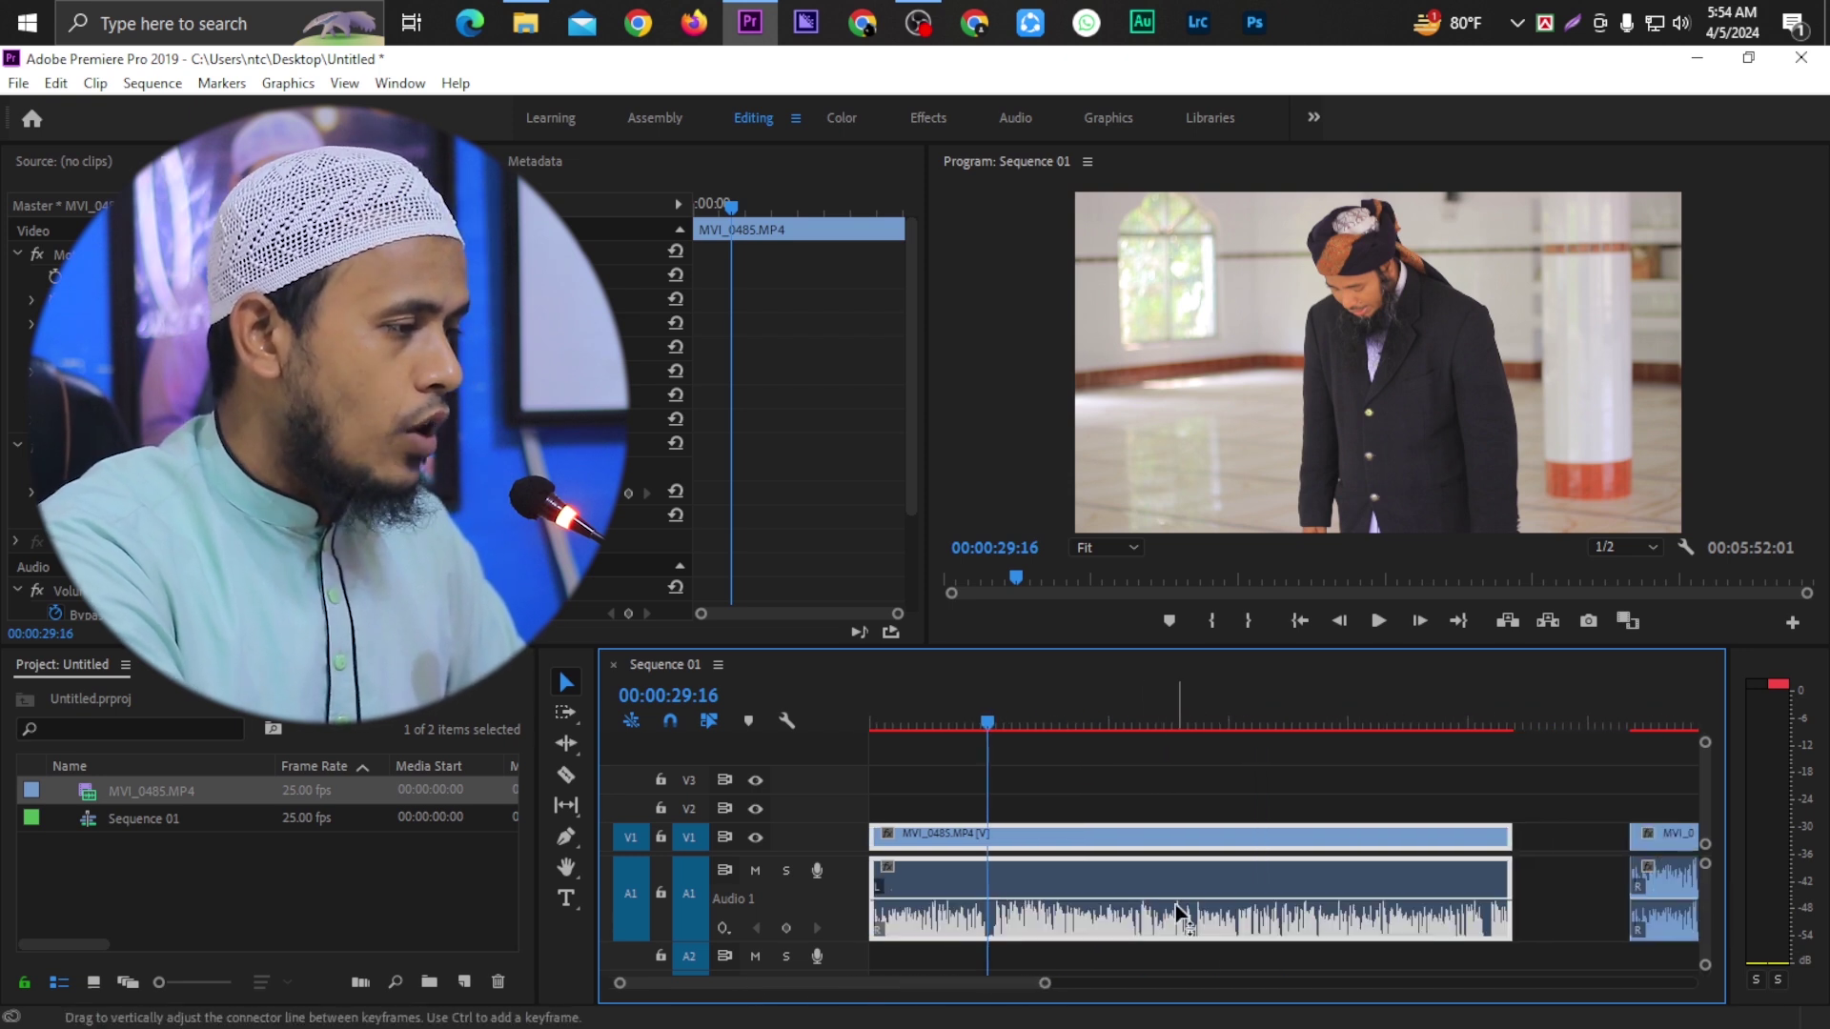
left_click_drag(1060, 984, 1122, 987)
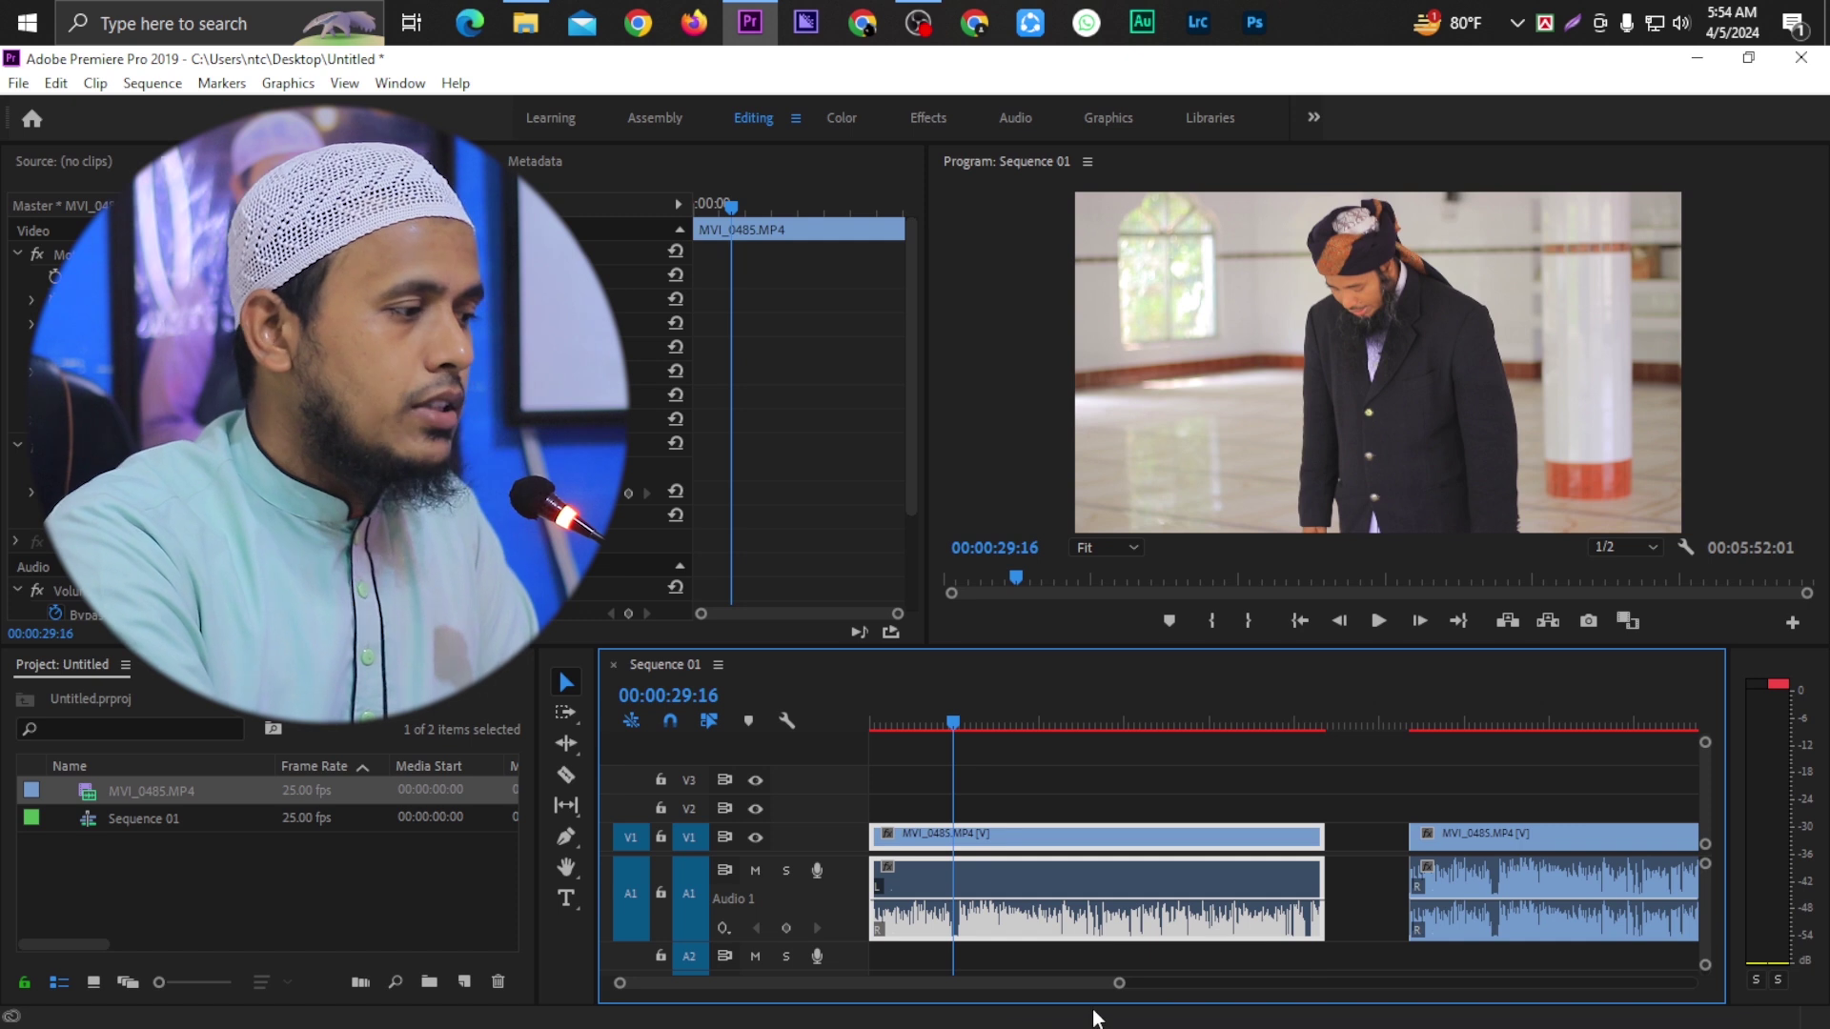
left_click_drag(1122, 992, 1218, 991)
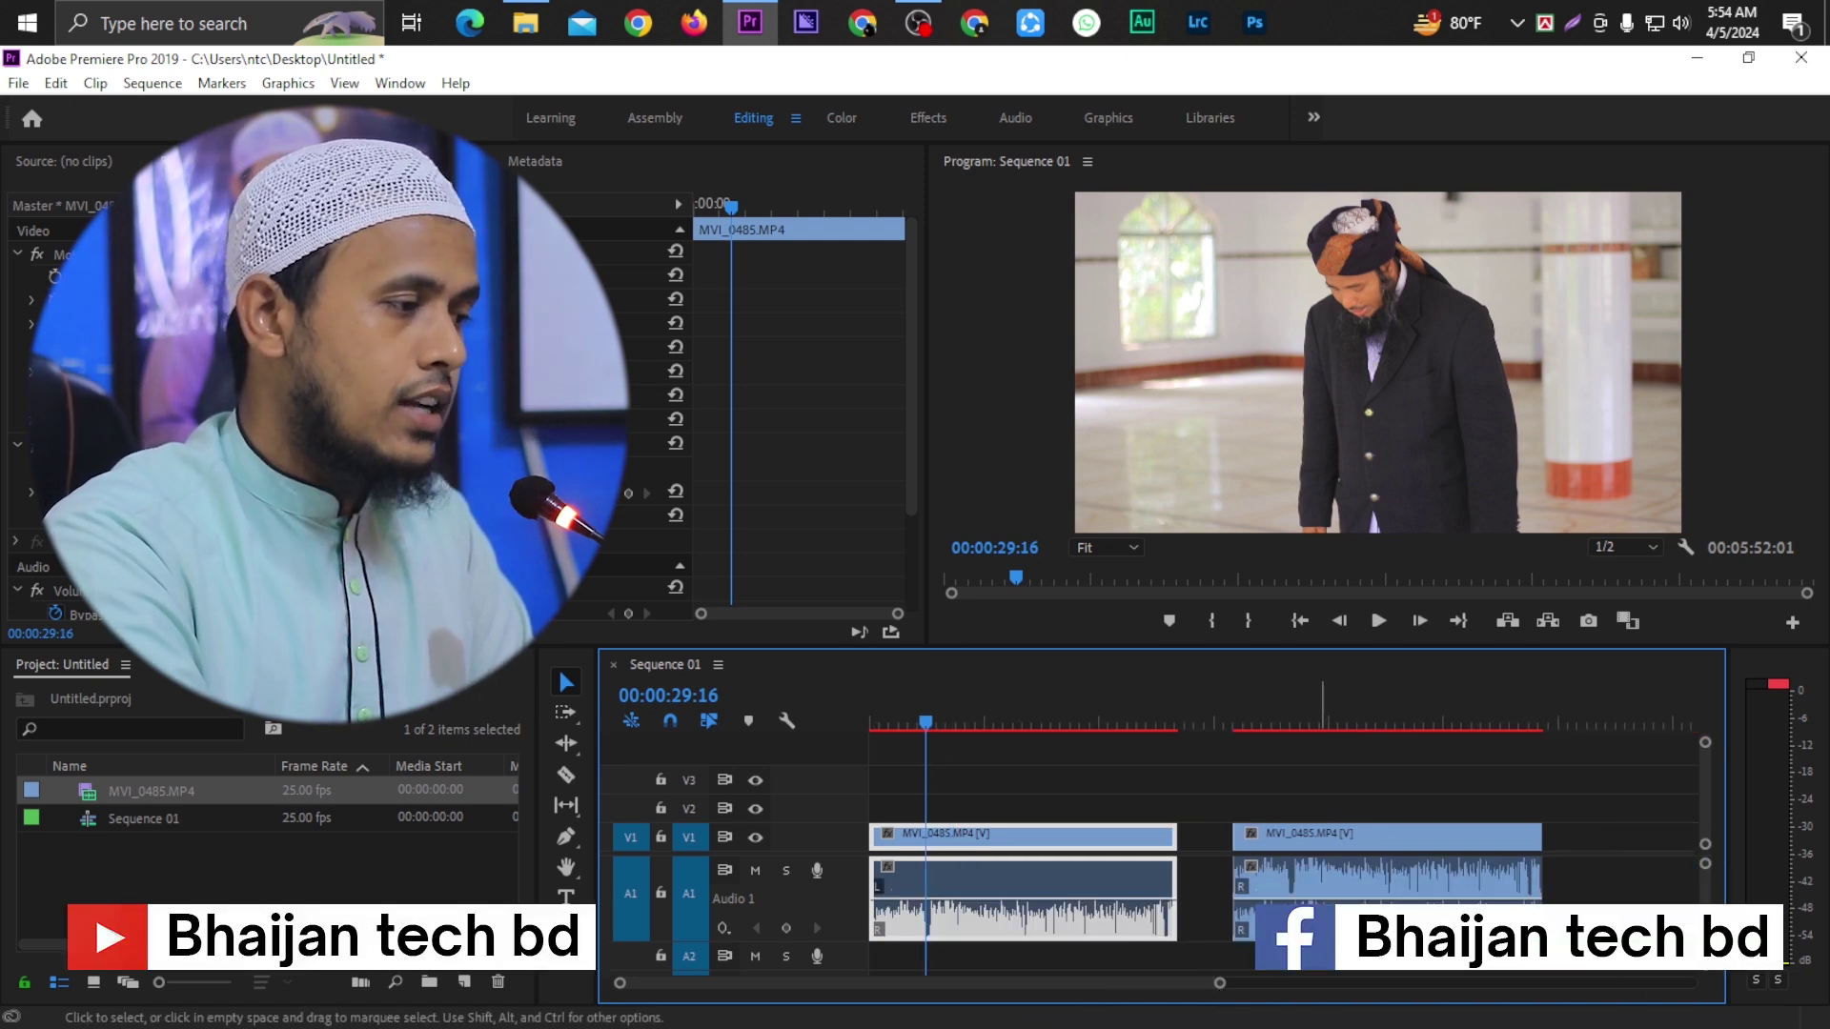
left_click(1083, 929)
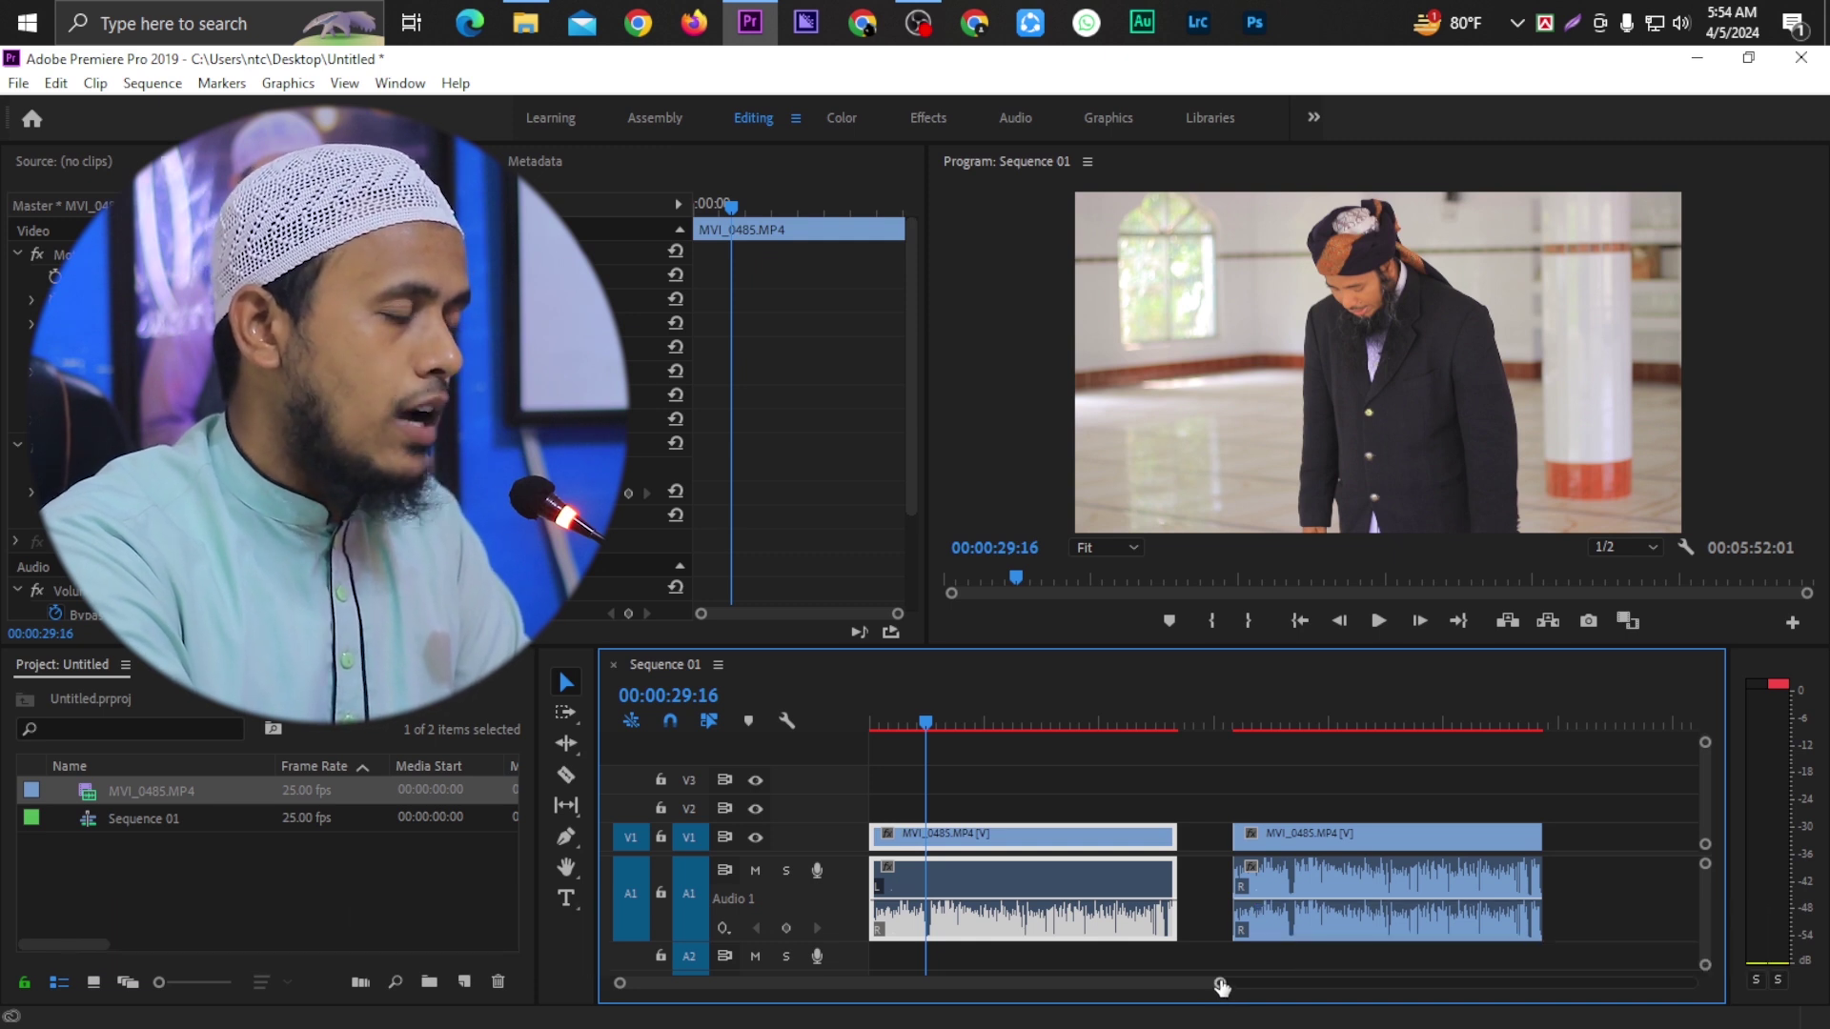
left_click_drag(1221, 987, 1096, 985)
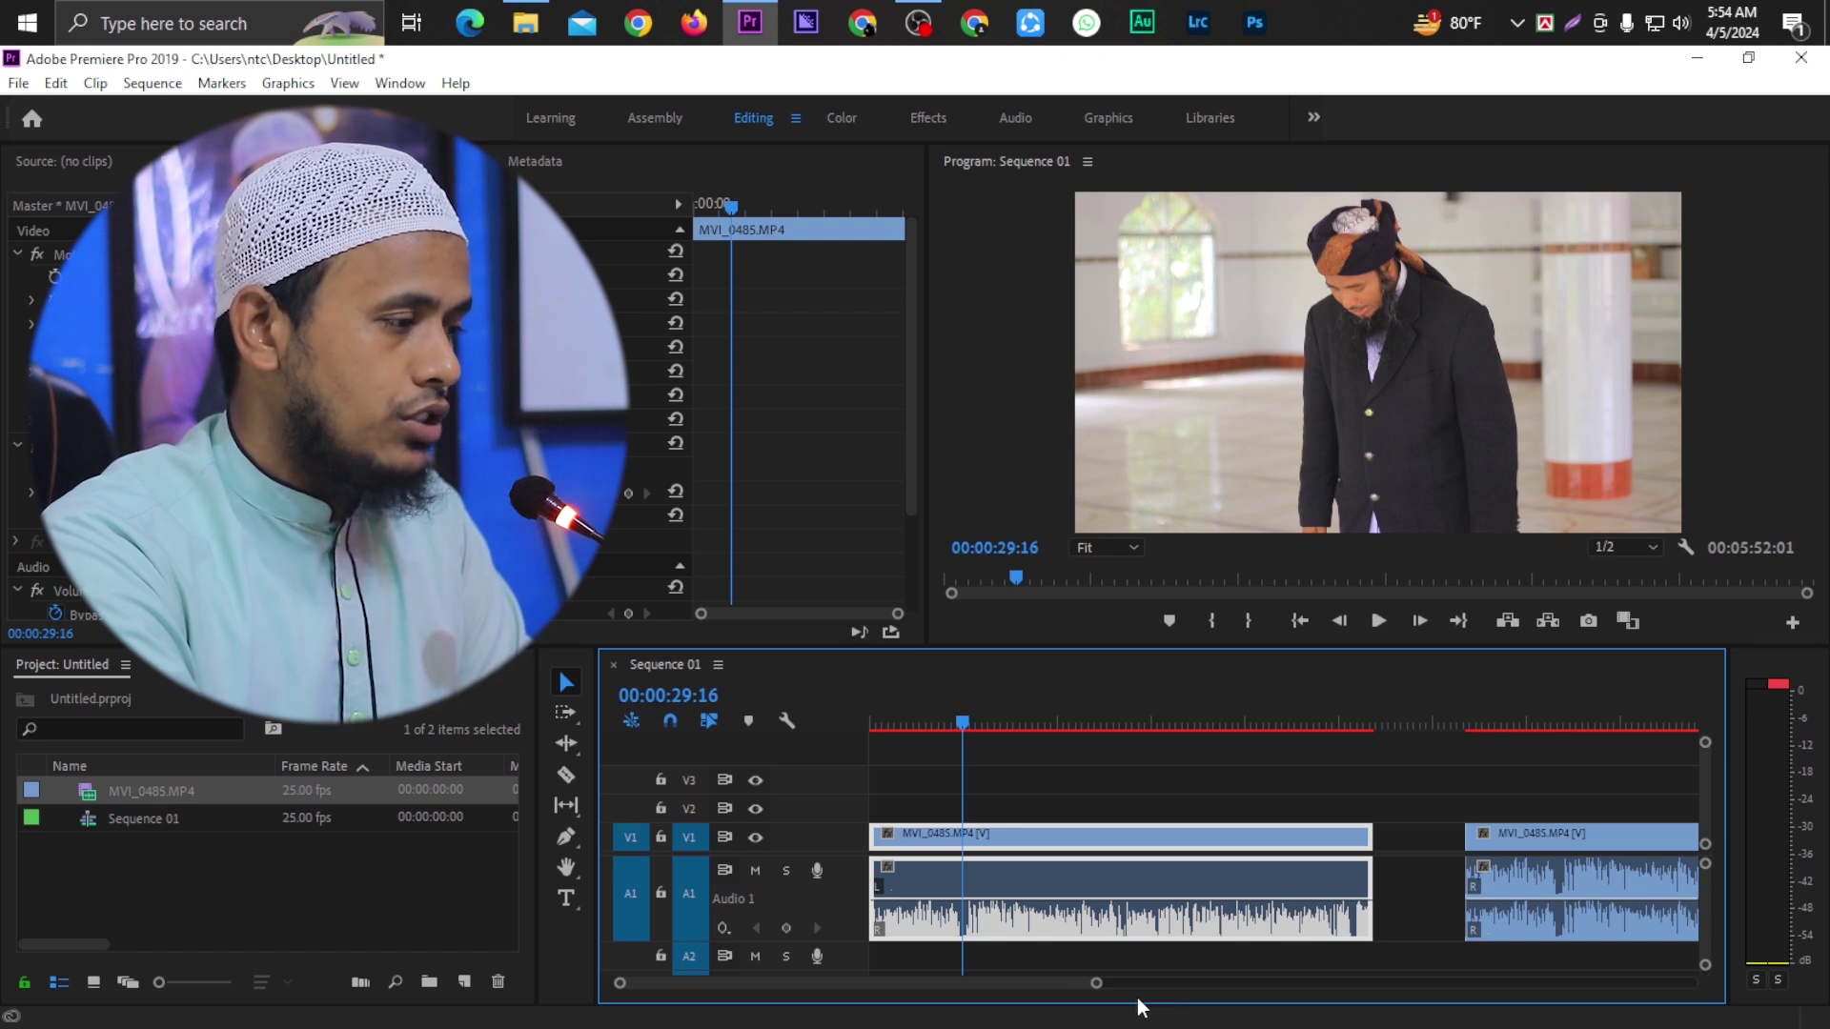
left_click_drag(1095, 984, 1235, 990)
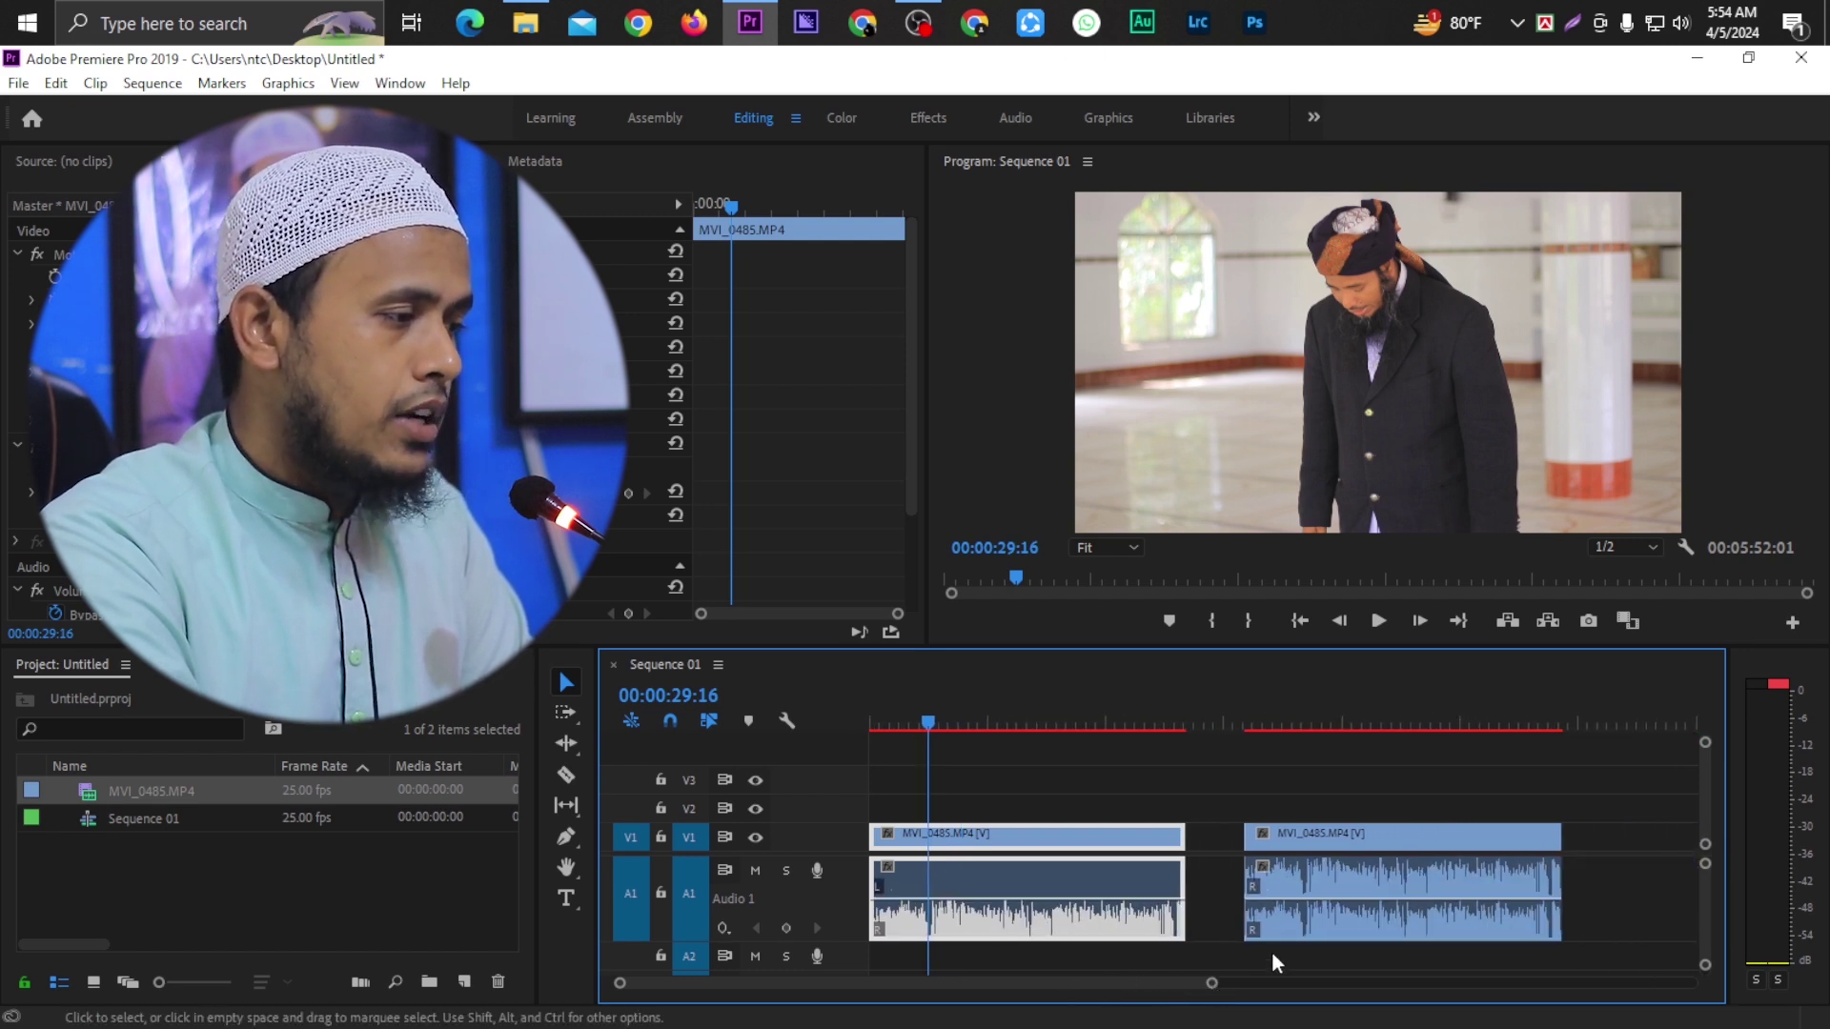
Step: Close the gap between the two clips with Ripple Delete and return the playhead to 00:00:00:00
left_click(1258, 919)
right_click(1214, 930)
left_click(1292, 944)
key("Down")
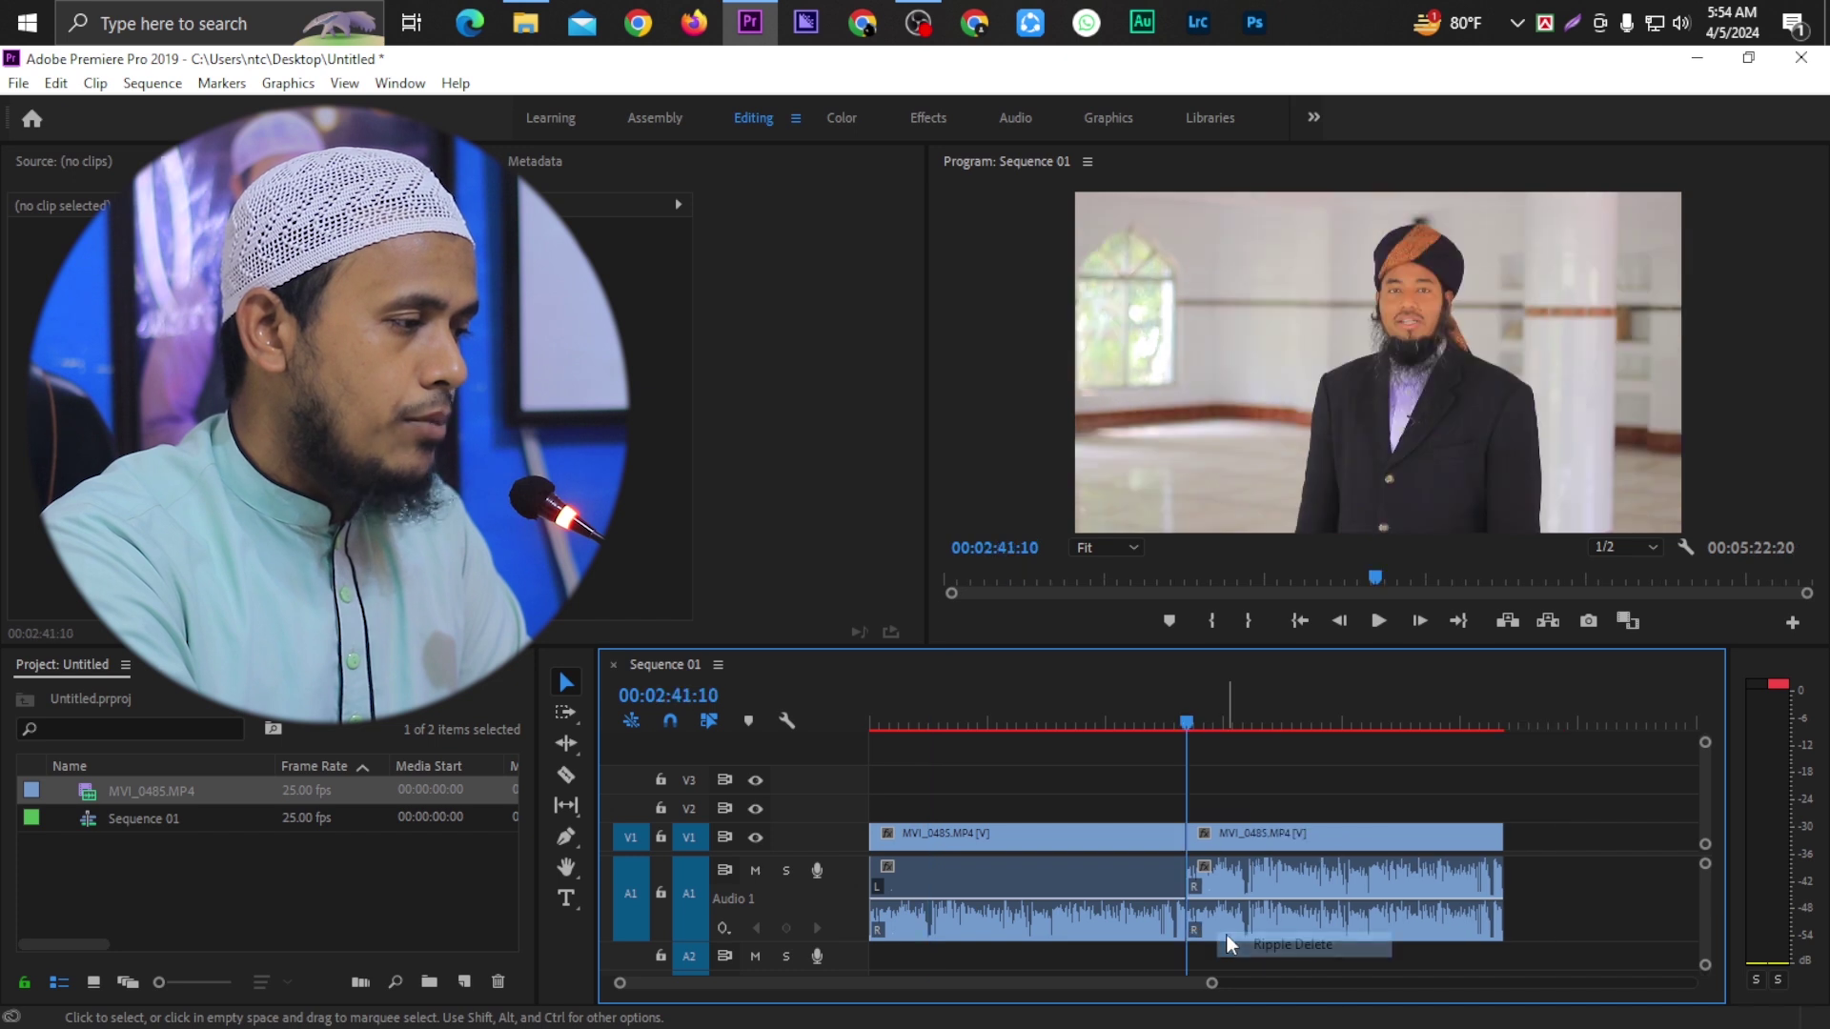
left_click_drag(1177, 721, 816, 799)
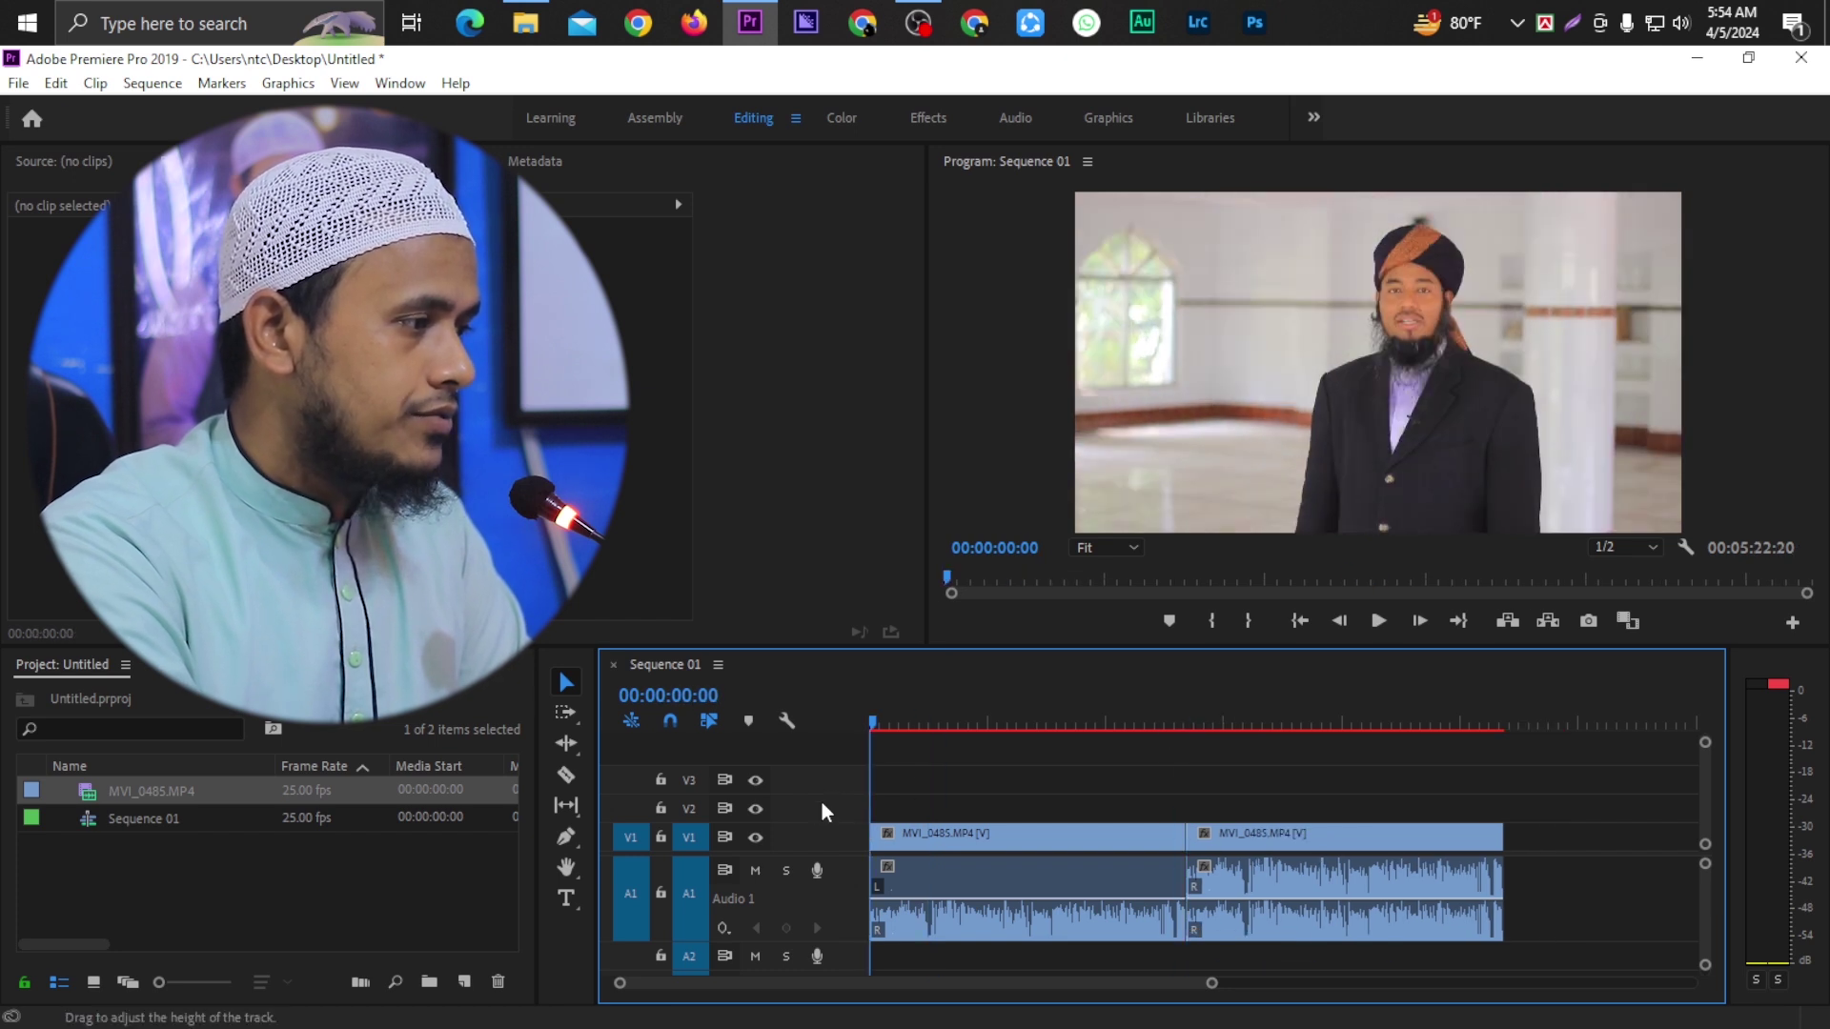
Step: Set the playhead to 00:01:39:22 and move the second clip away from the first, leaving a gap between them
left_click_drag(881, 724, 1065, 727)
left_click(1312, 914)
left_click_drag(1314, 900, 1373, 919)
Step: Compare the first clip's one-sided audio with the second clip's two-channel audio by selecting each in turn
left_click(1091, 935)
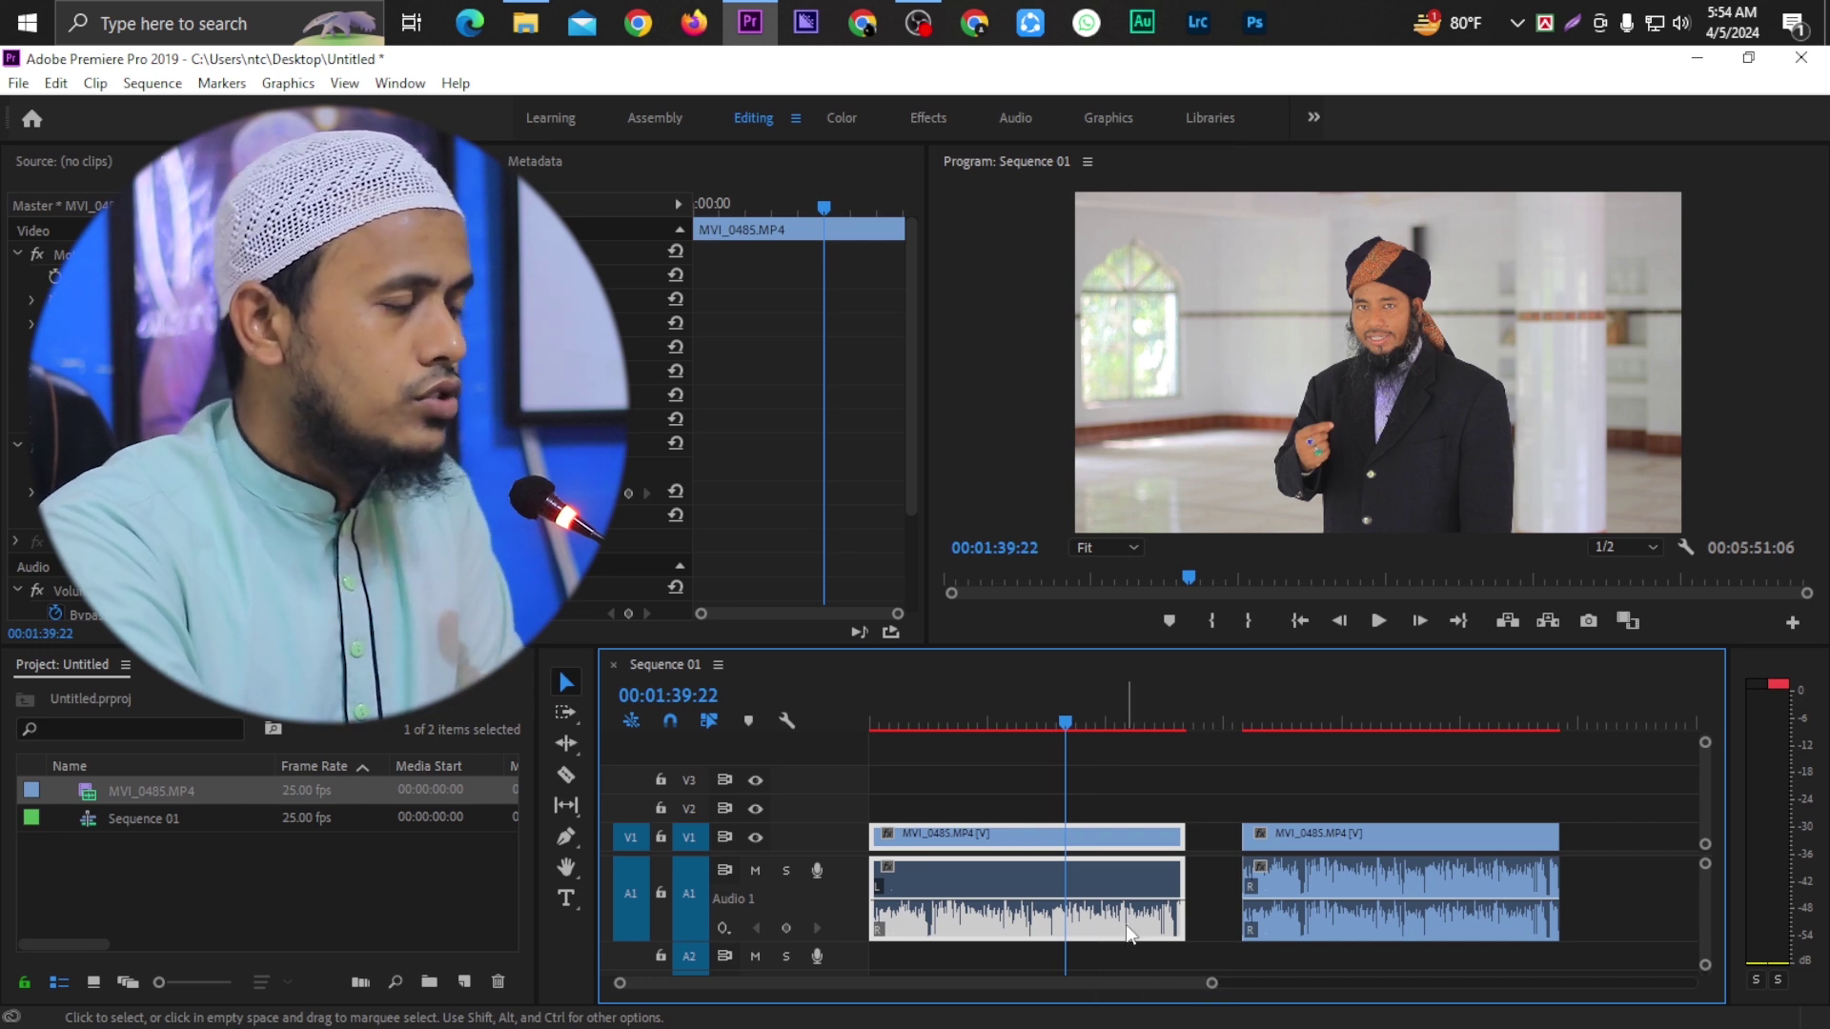
left_click(1273, 915)
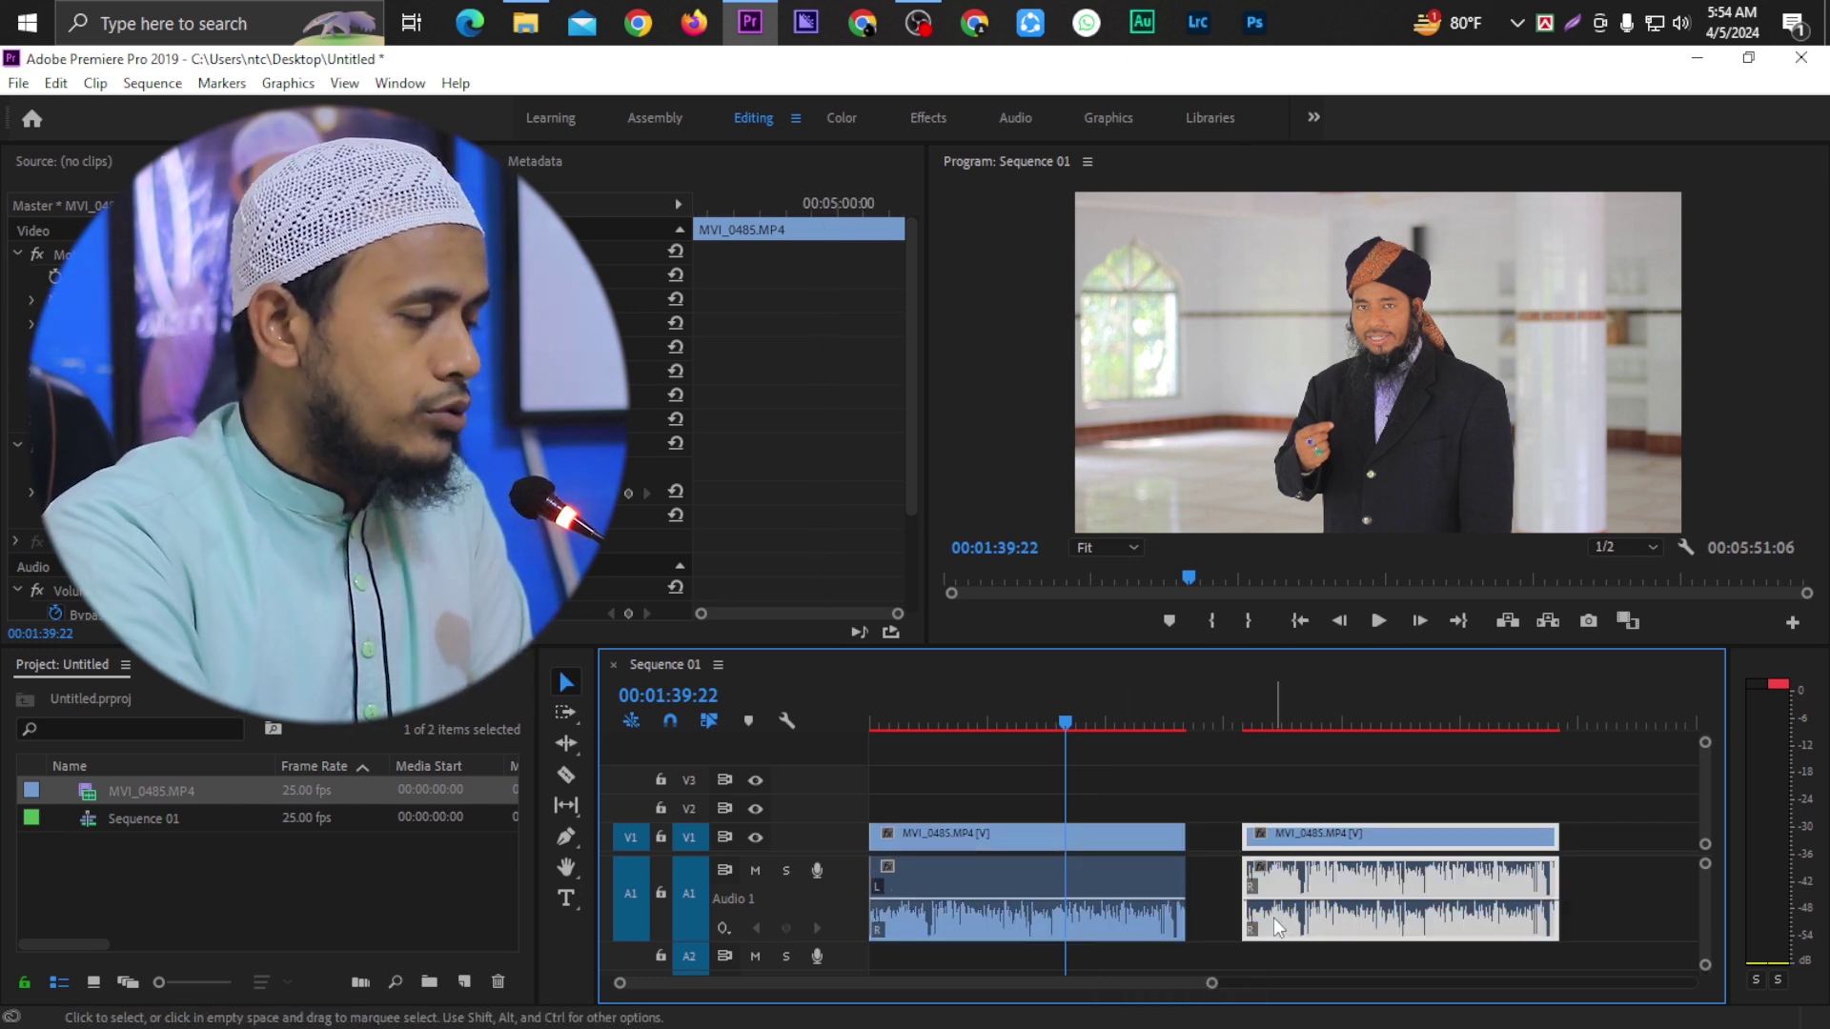
left_click(1080, 929)
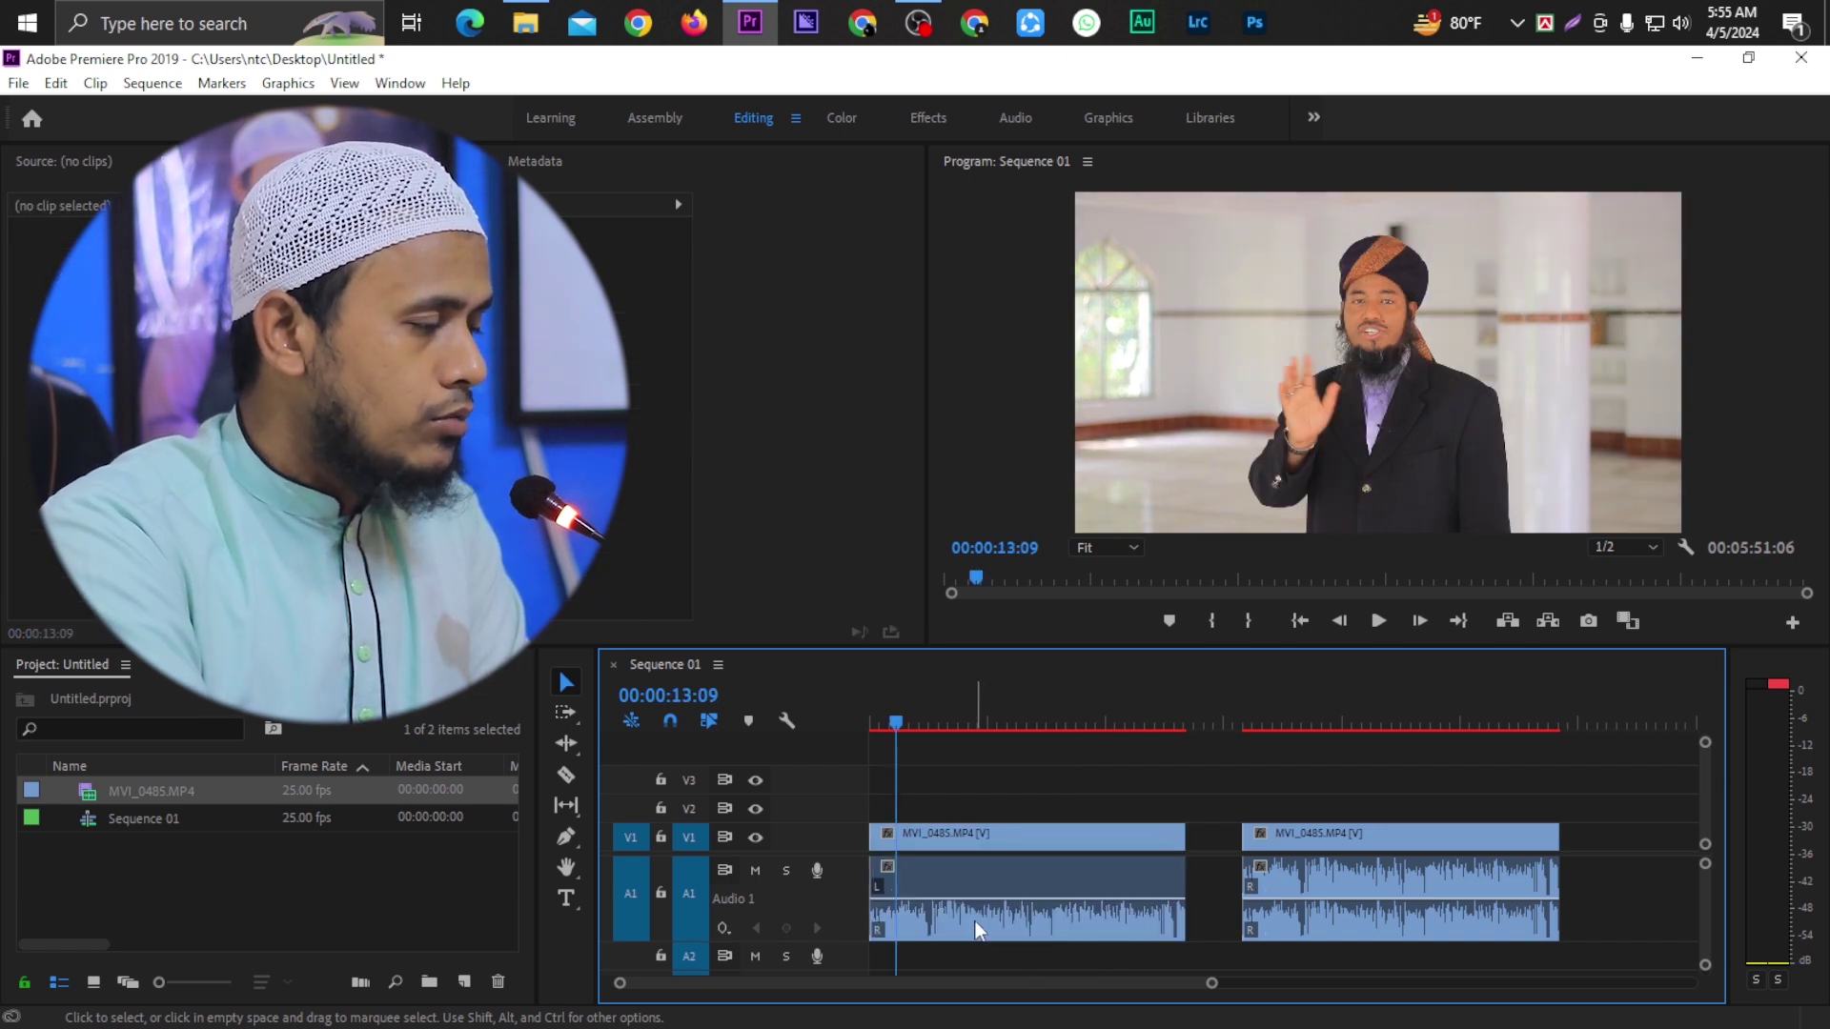
Step: Set the first clip's Audio Channels to use the R media source for both channels, then inspect the resulting waveforms
left_click(974, 921)
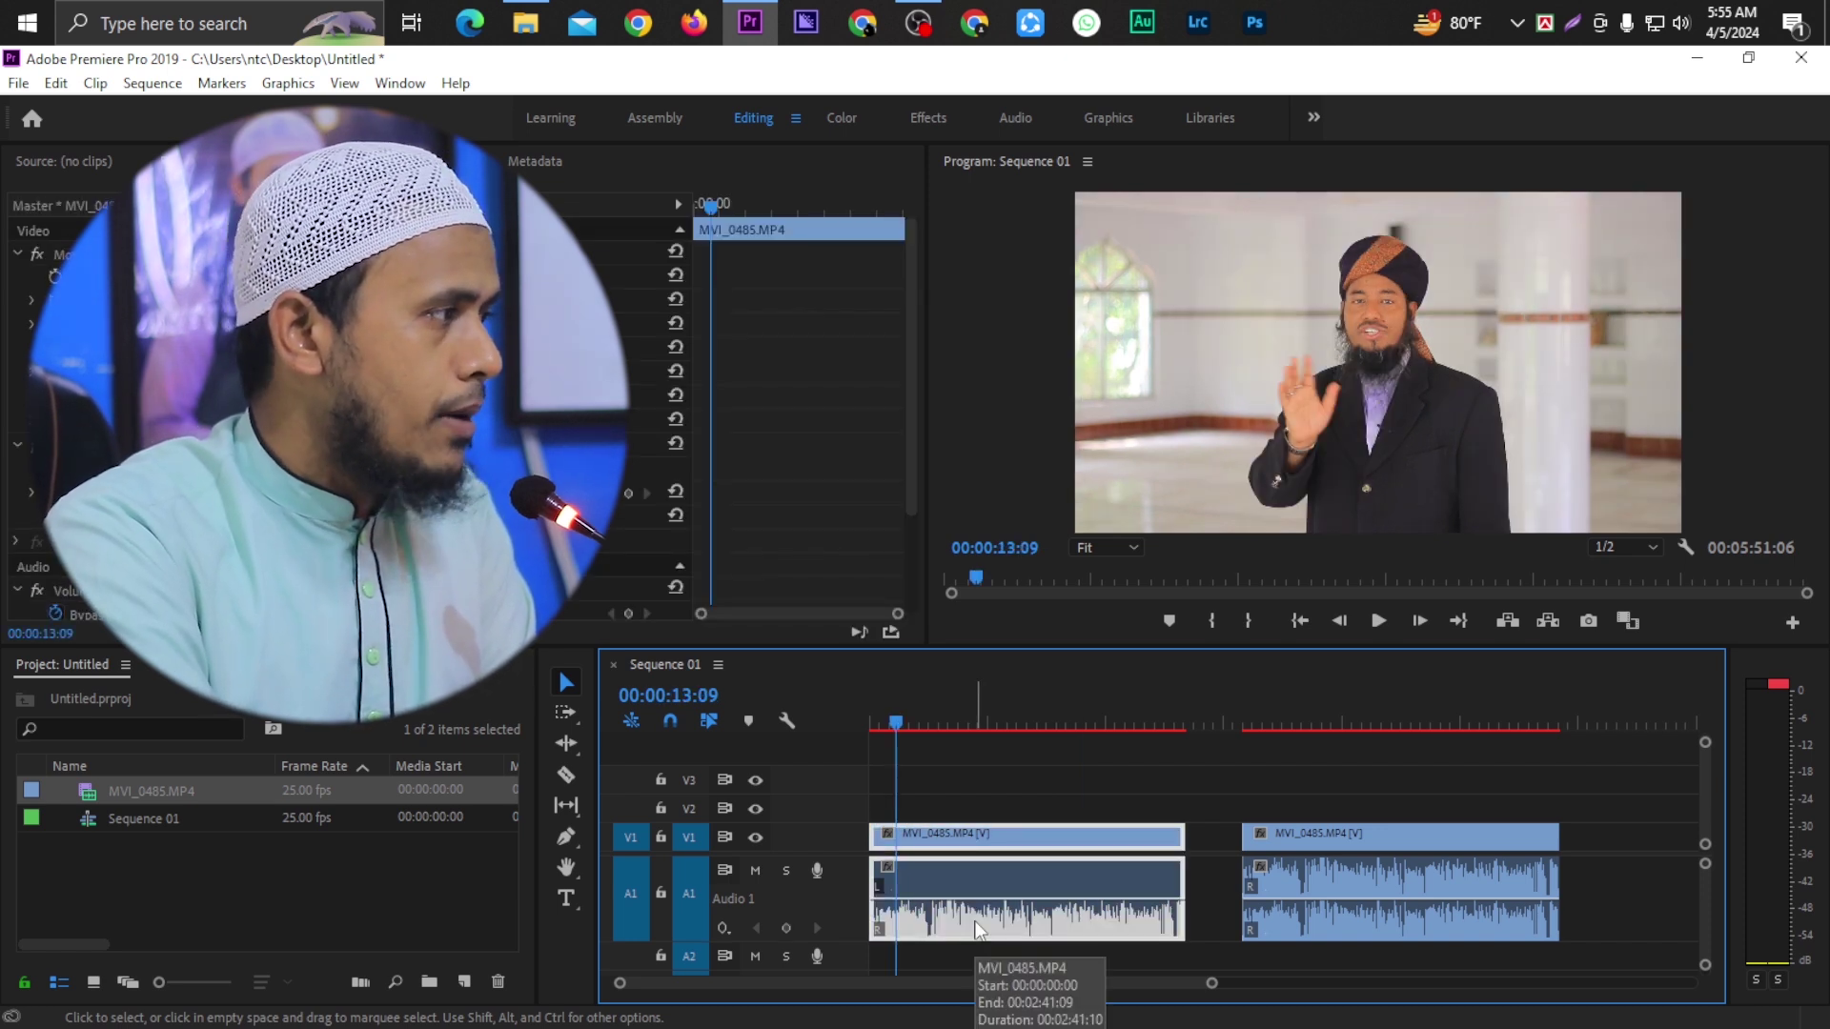
right_click(1064, 927)
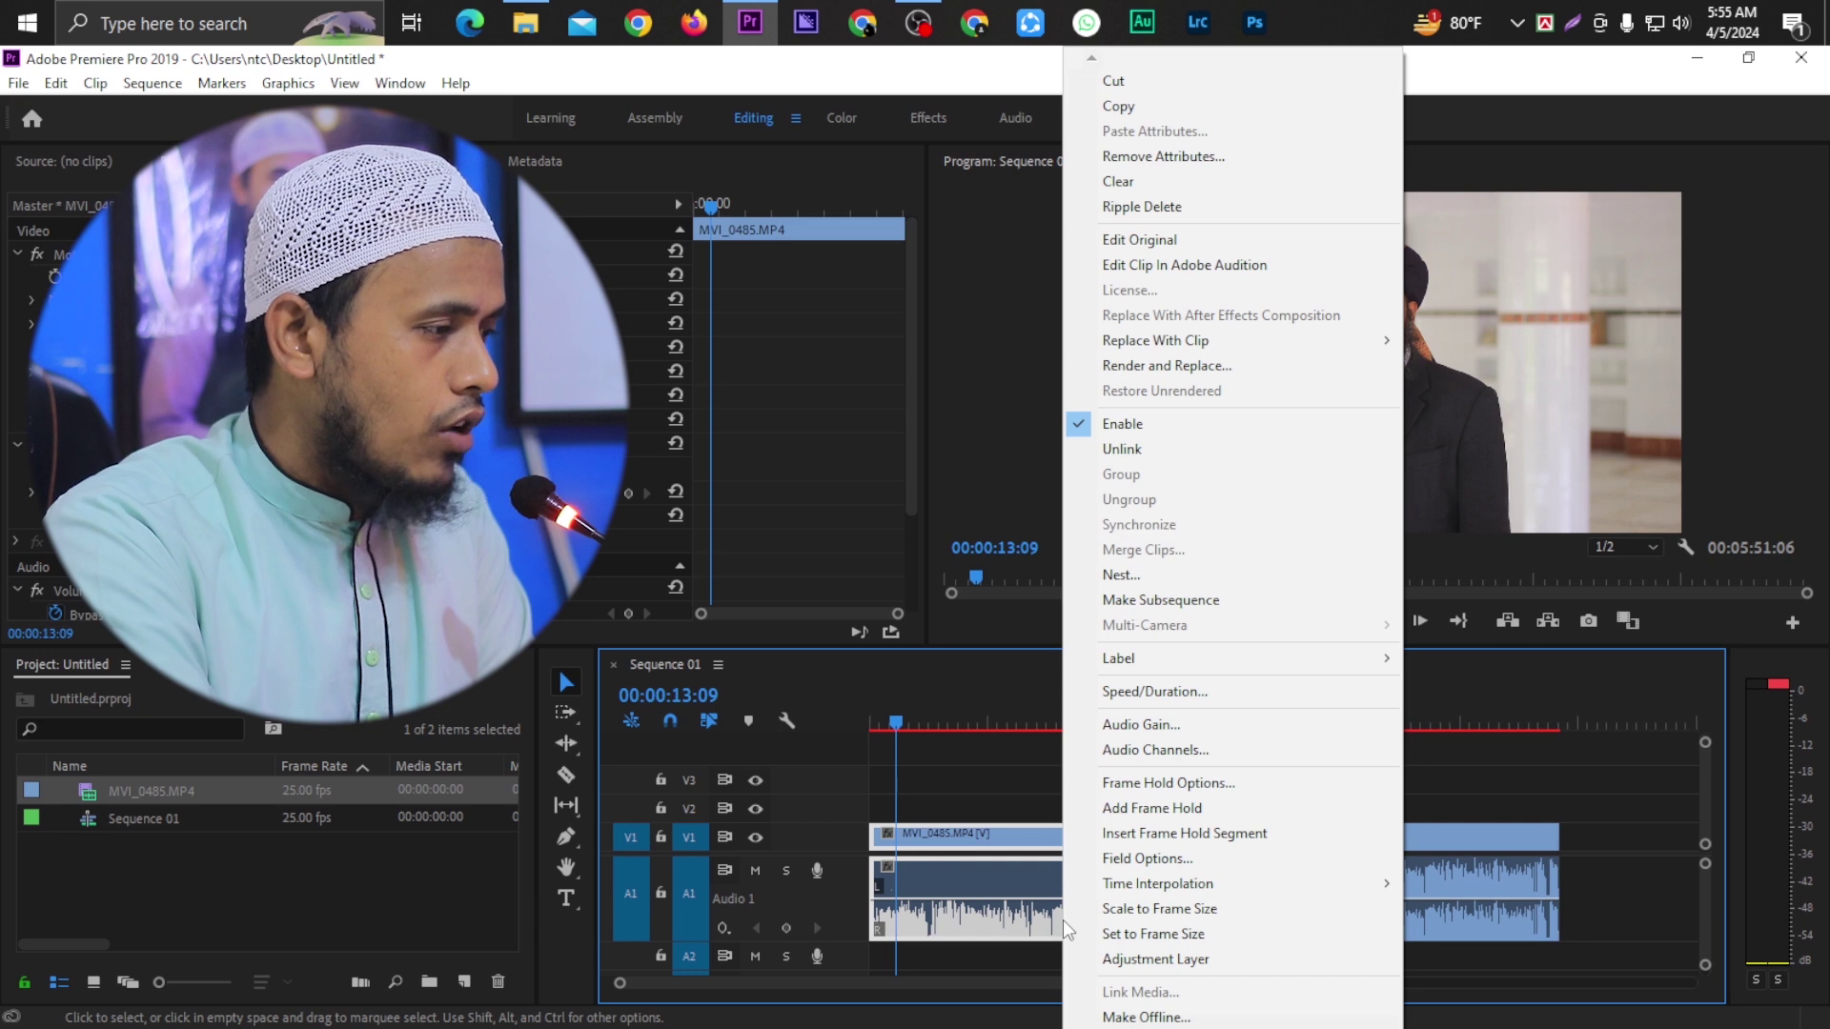
left_click(1153, 749)
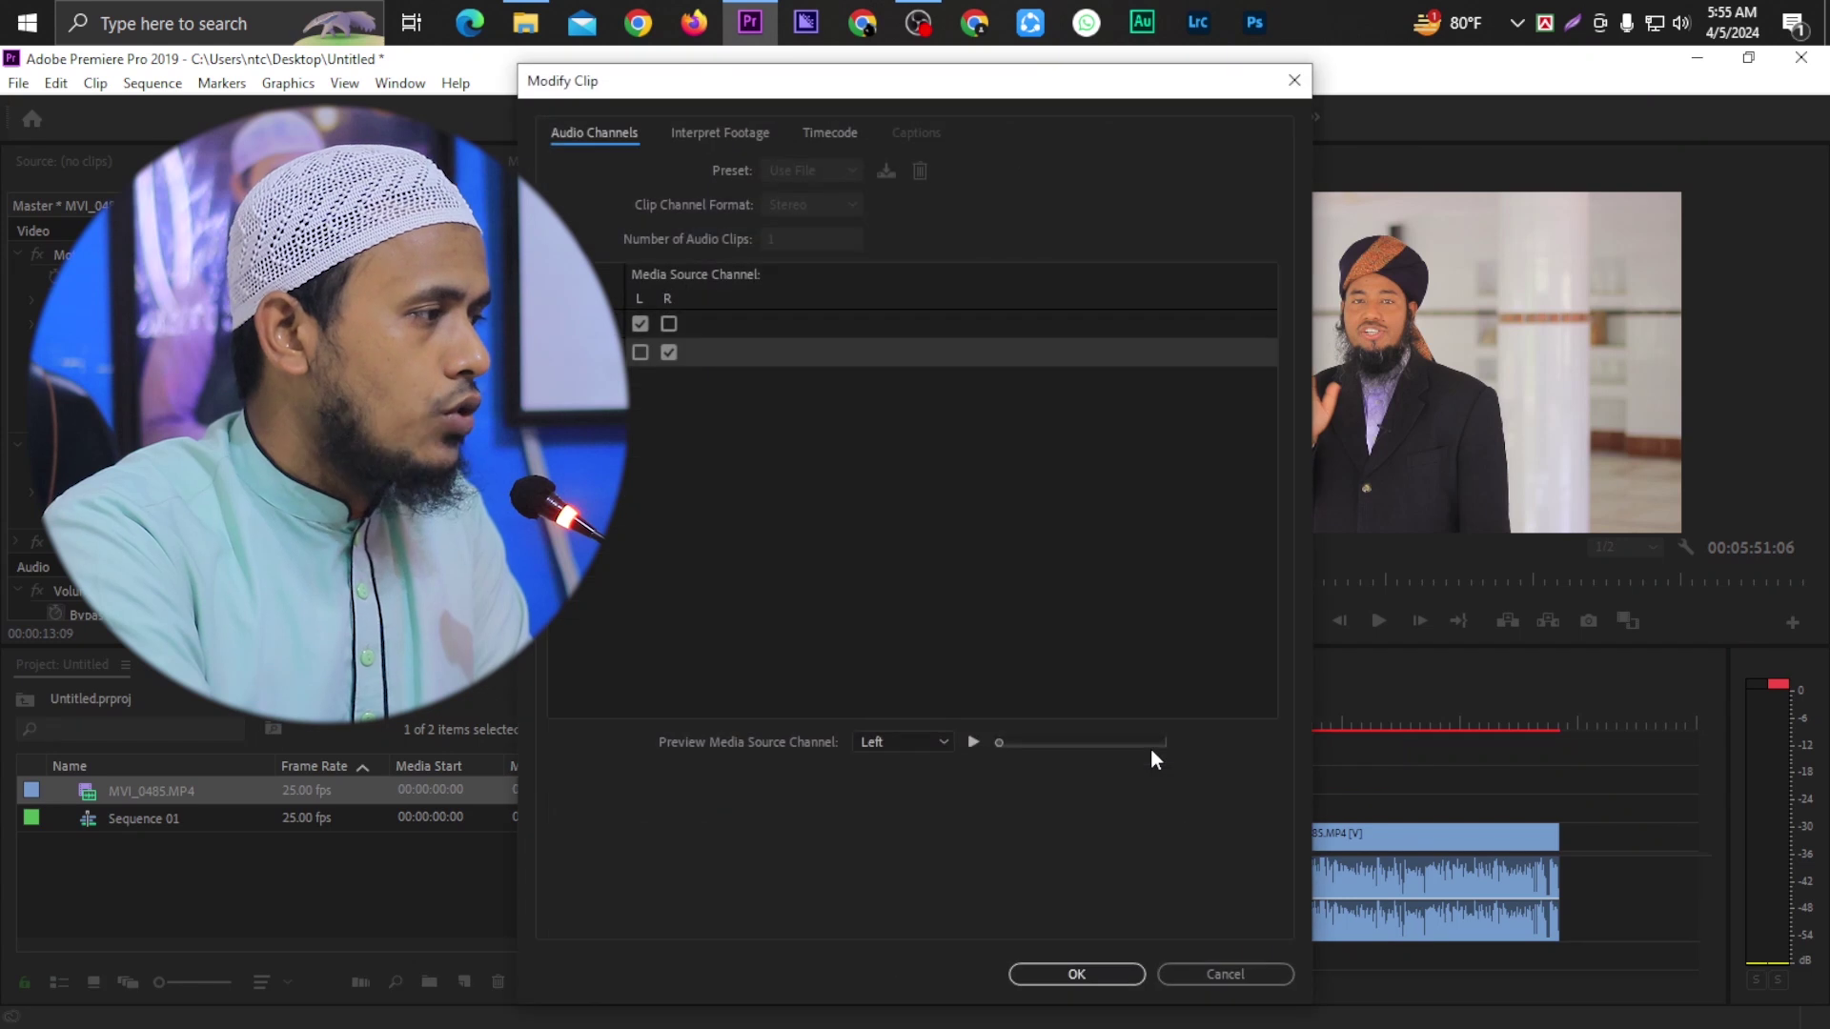
left_click(671, 323)
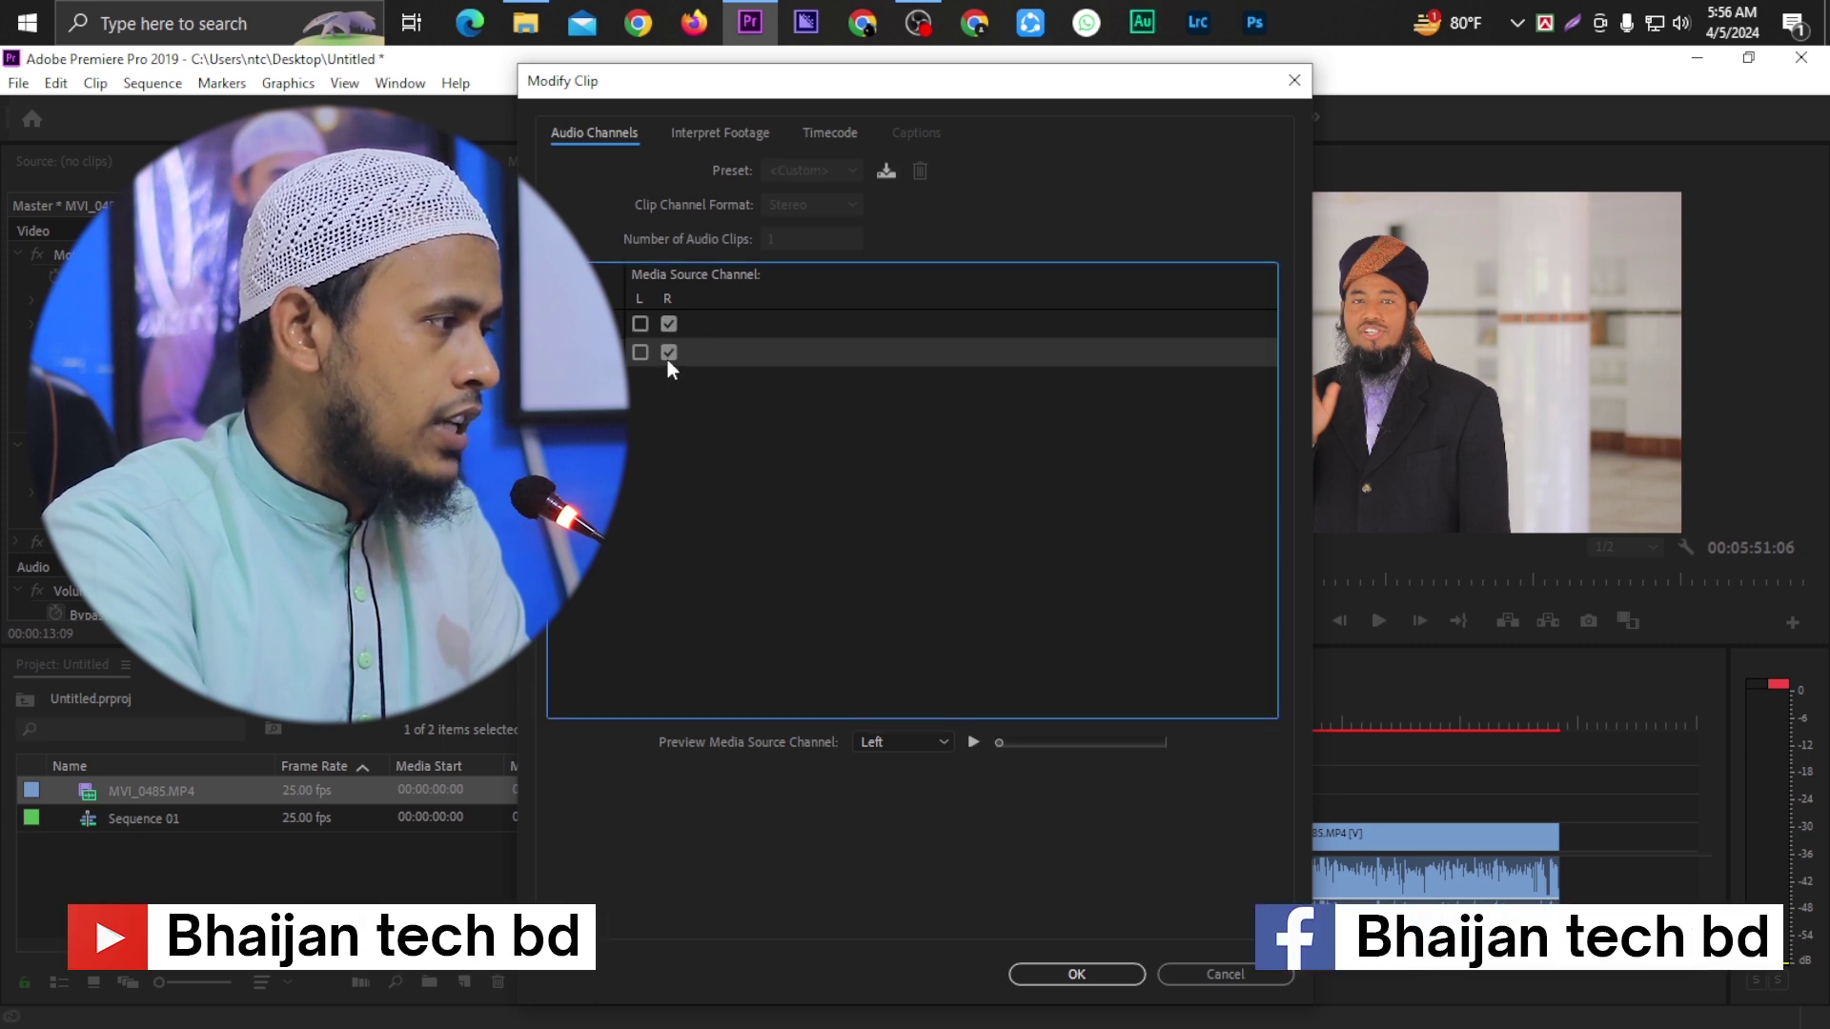
left_click(1094, 972)
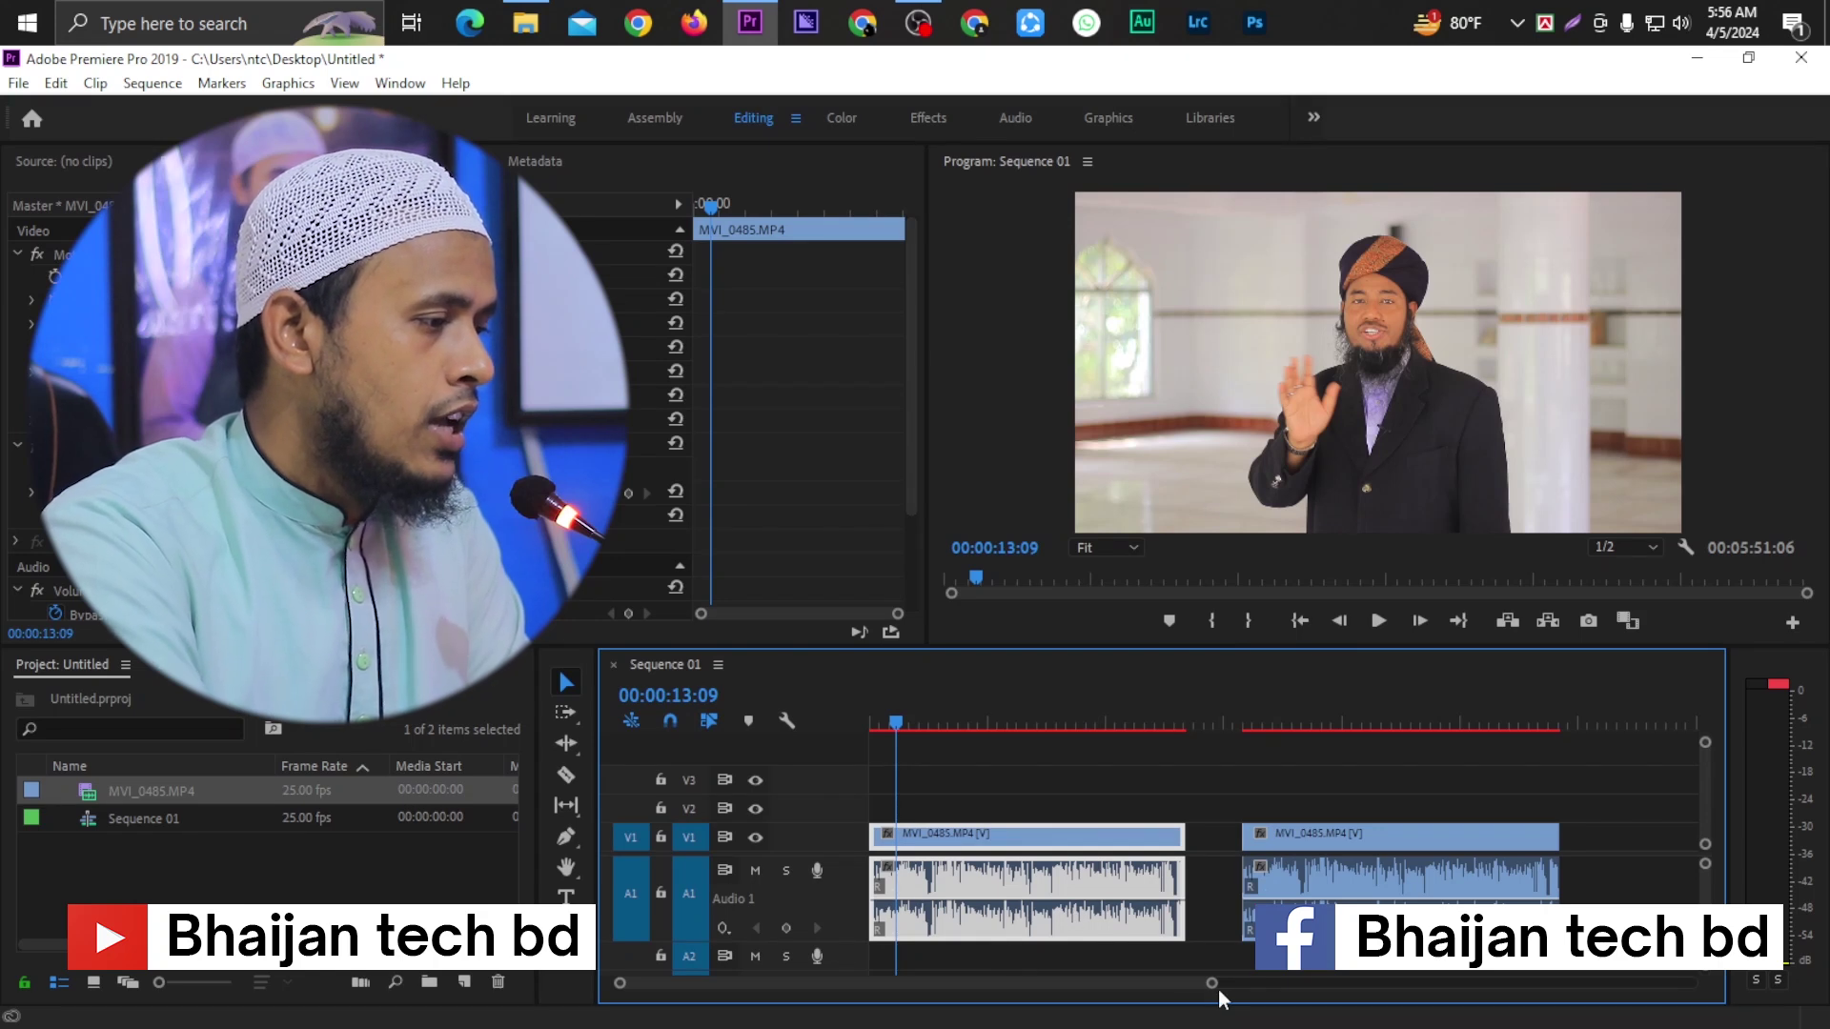
left_click_drag(1214, 987, 929, 1015)
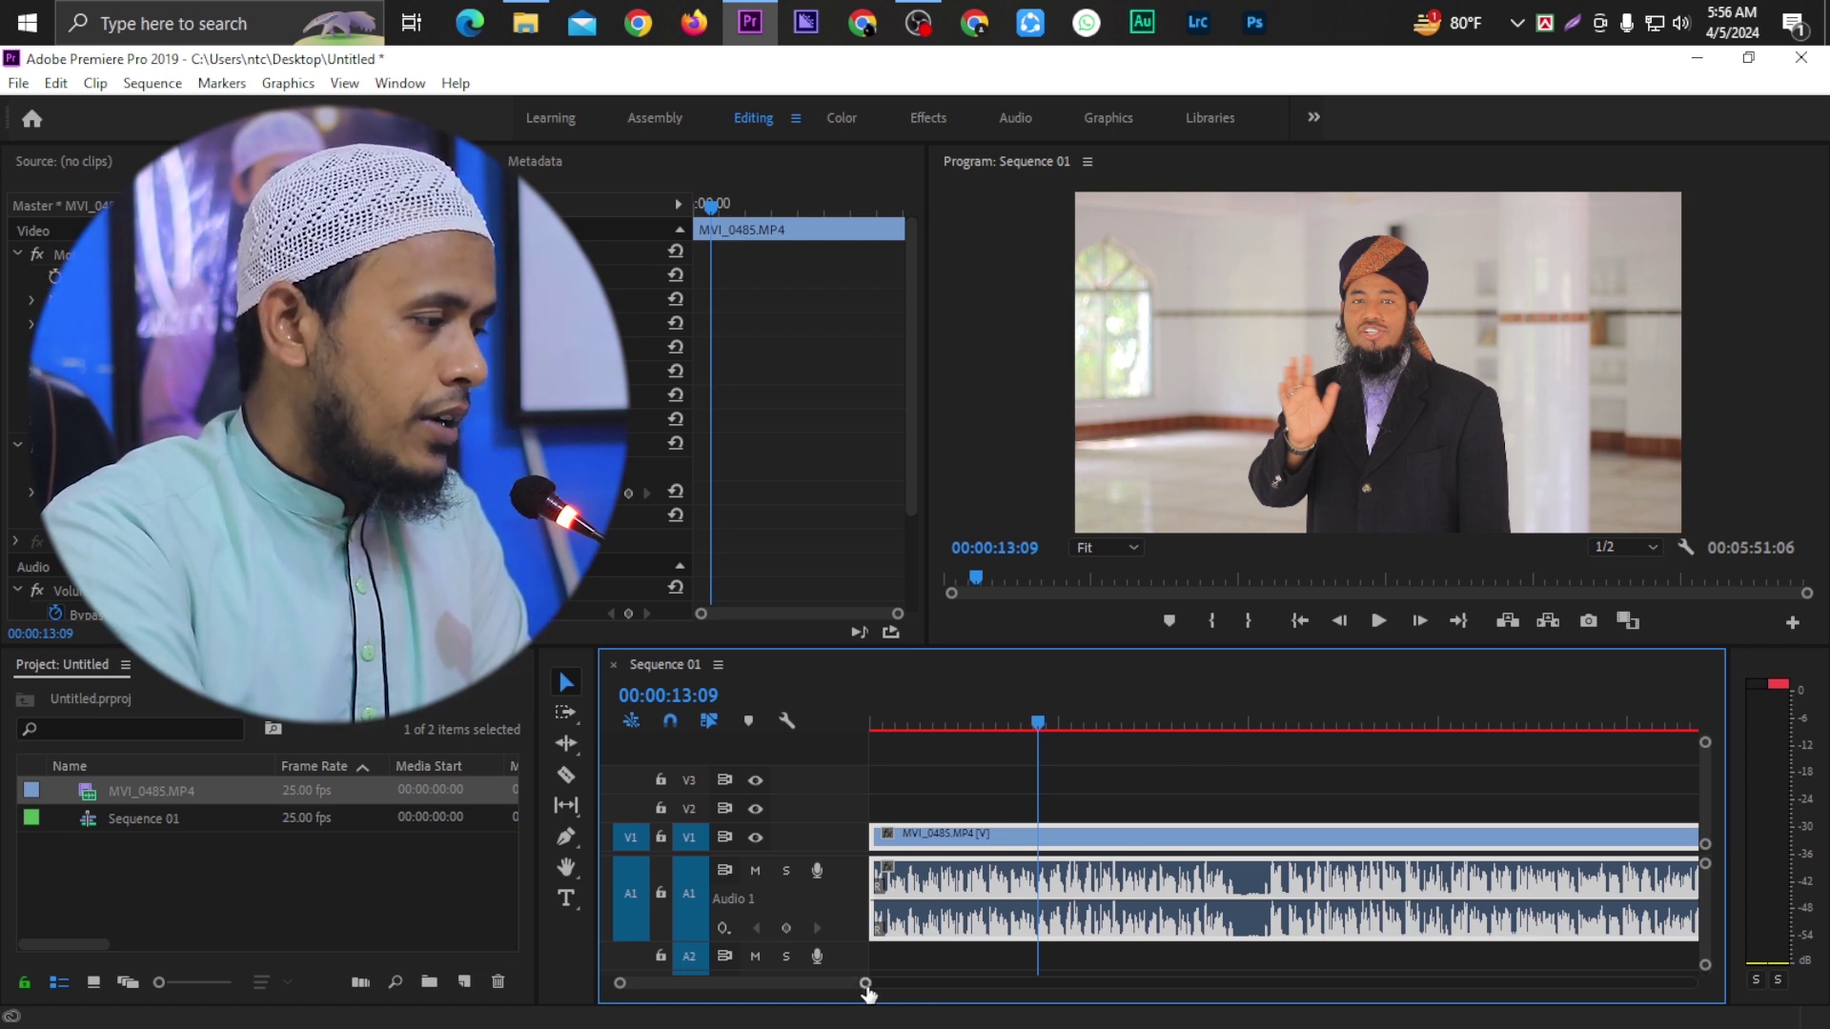
Step: Close the gap between the two MVI_0485.MP4 clips in Sequence 01 with Ripple Delete
left_click_drag(867, 991, 856, 993)
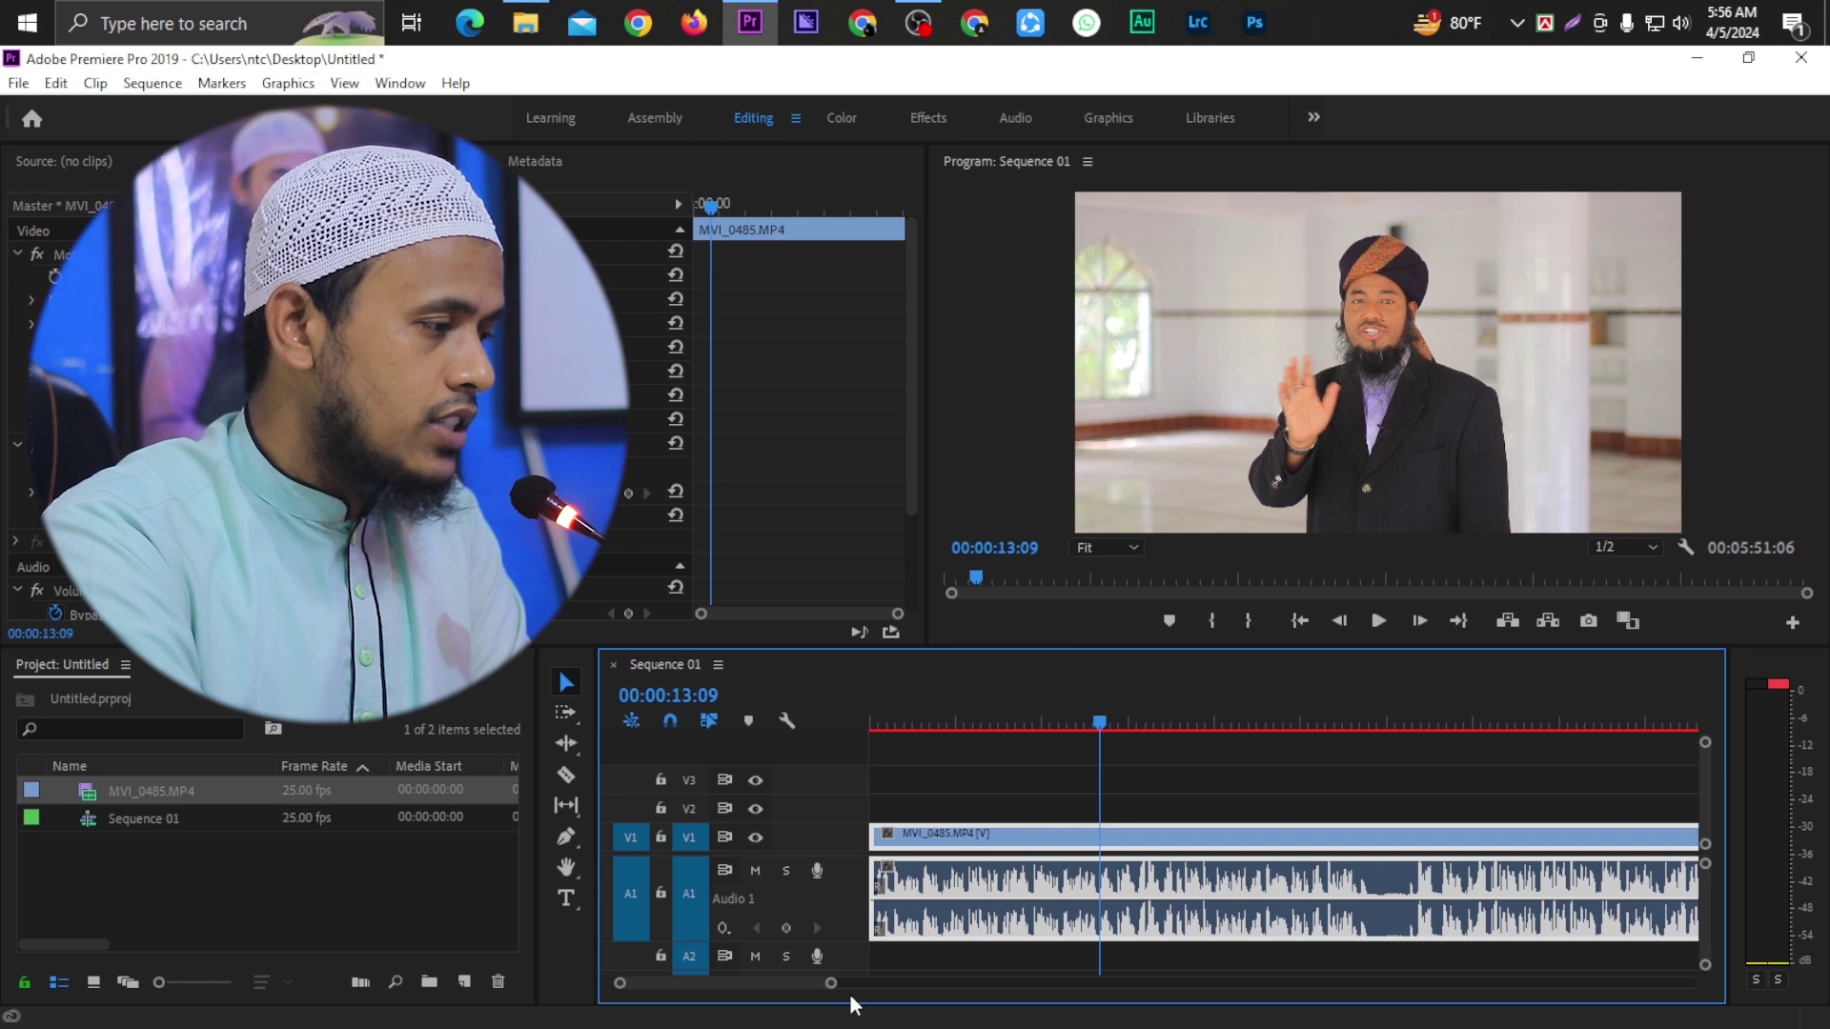
left_click_drag(831, 991, 1138, 1008)
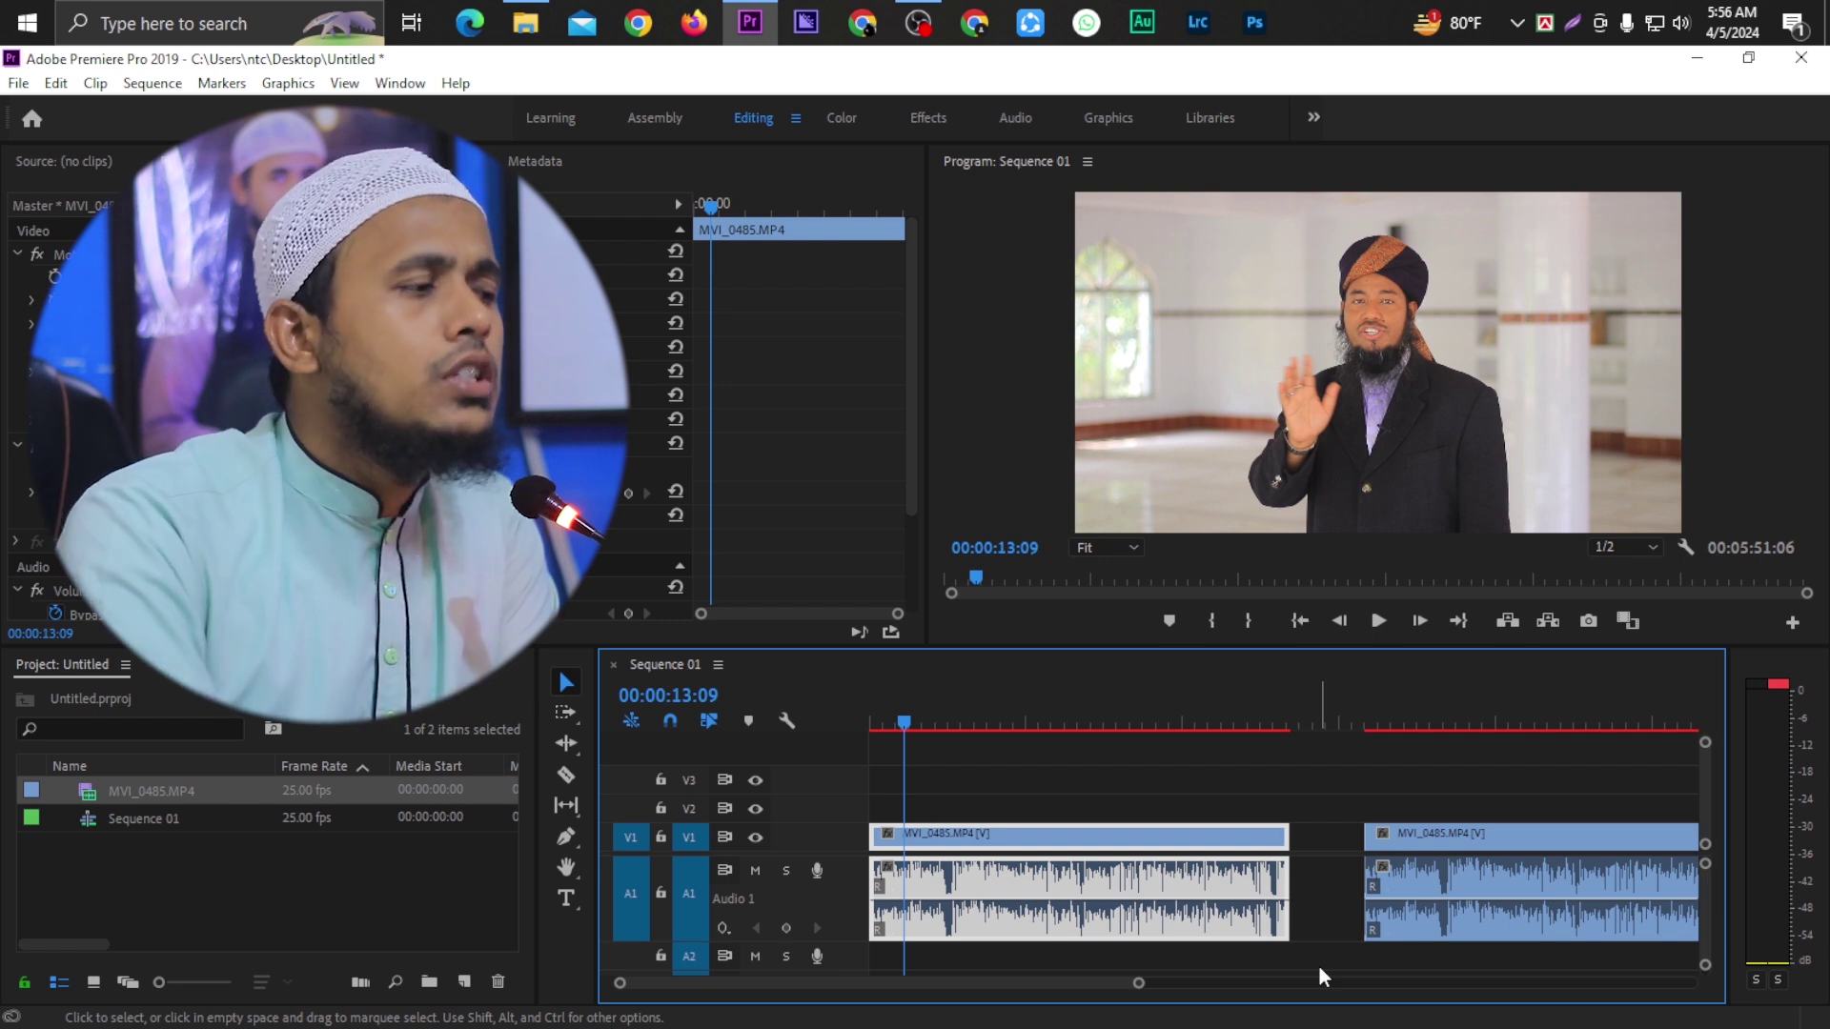
left_click(1328, 915)
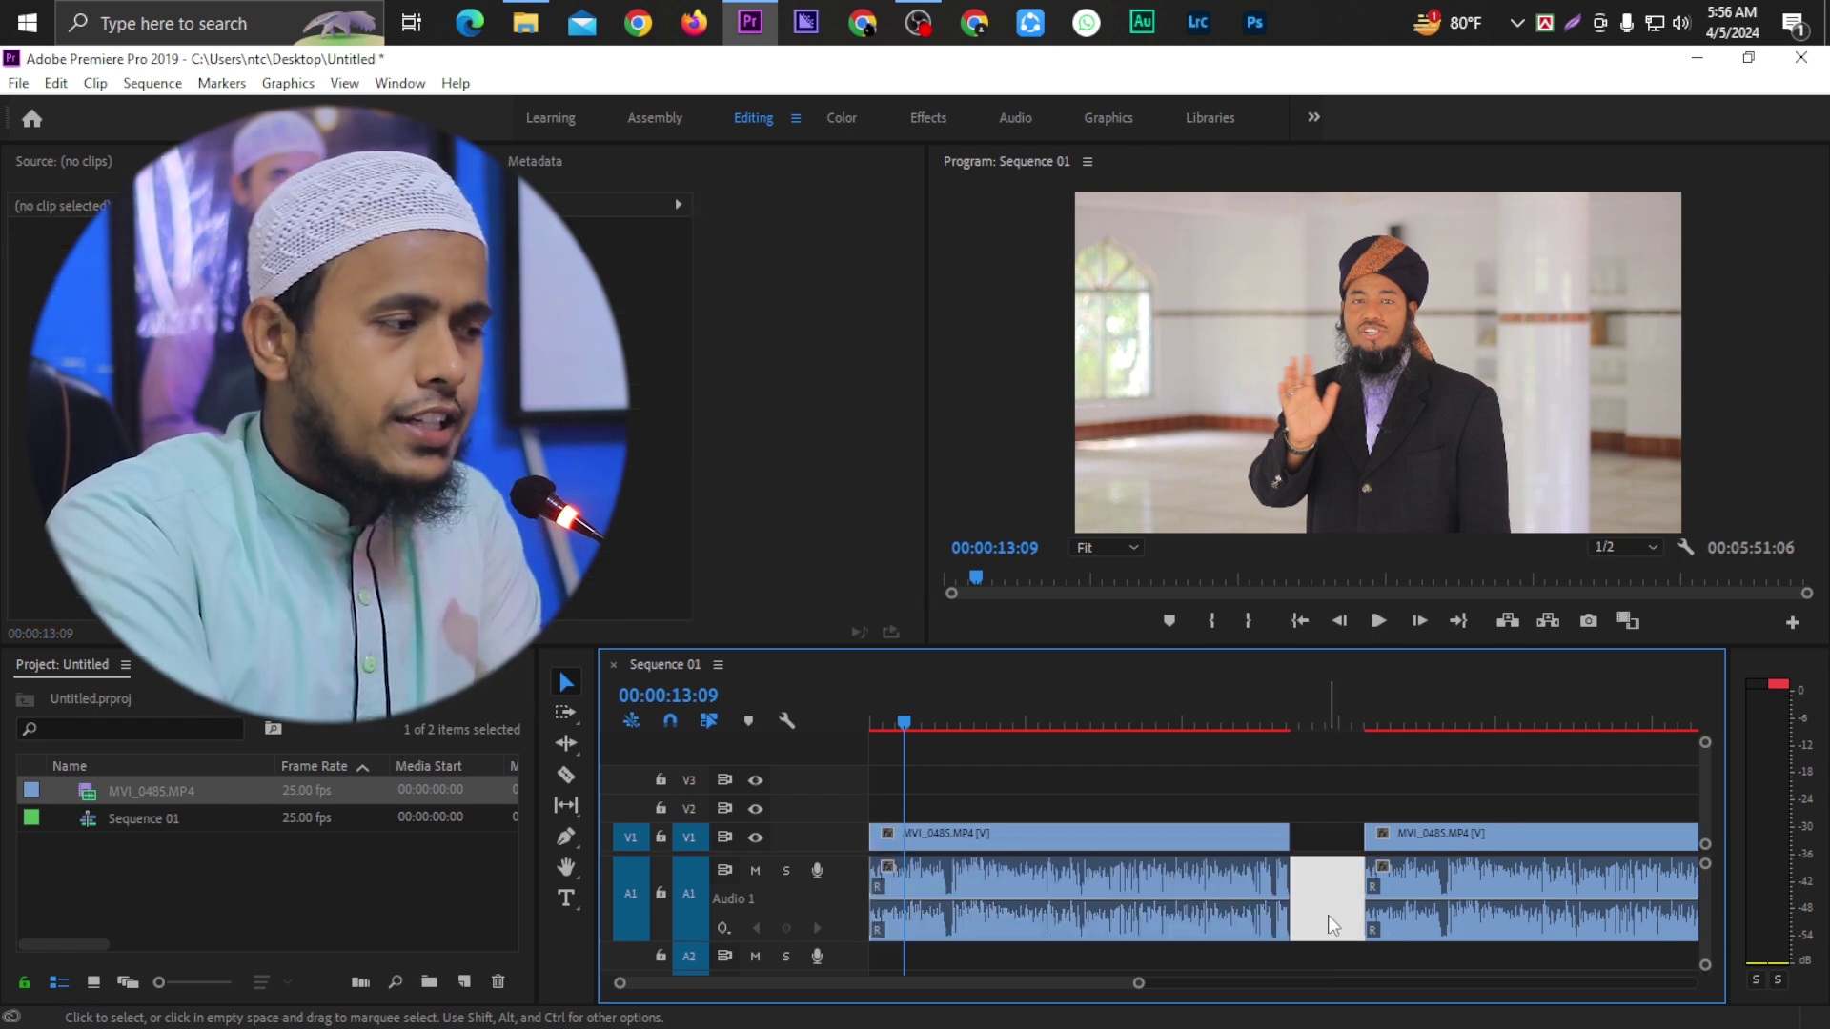
left_click(1174, 941)
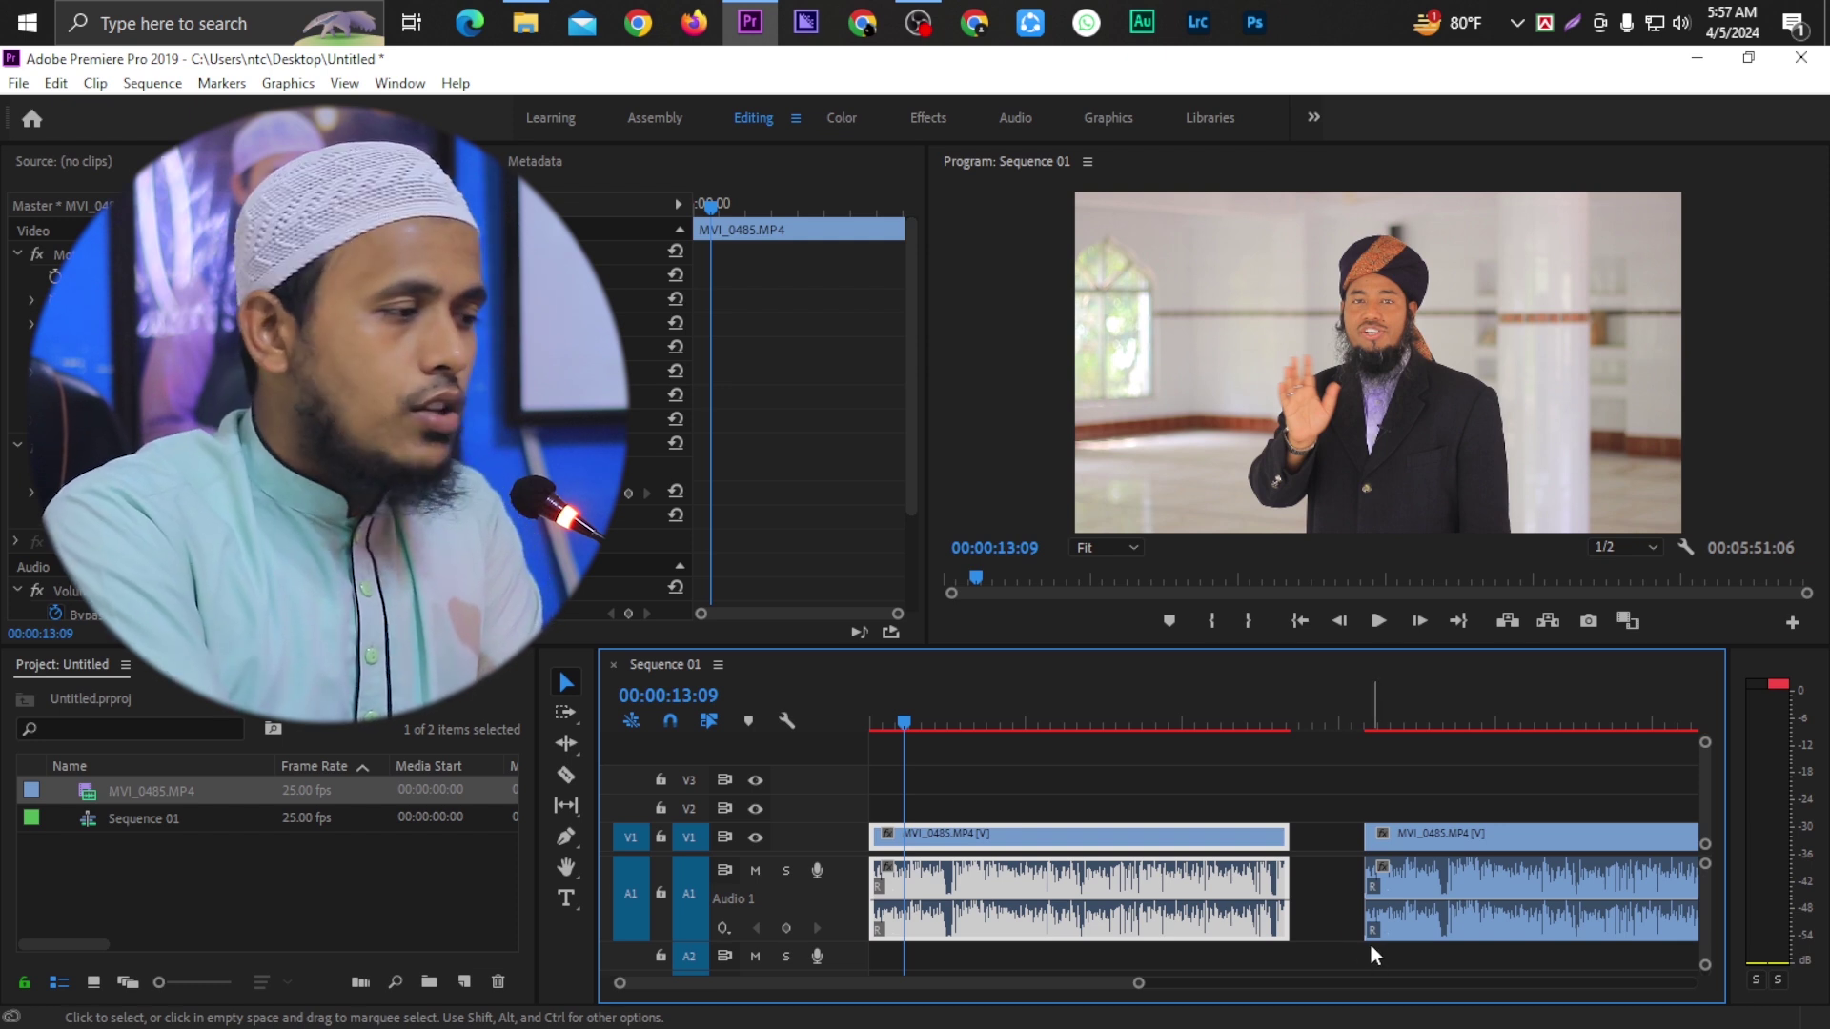
left_click(1333, 918)
right_click(1336, 920)
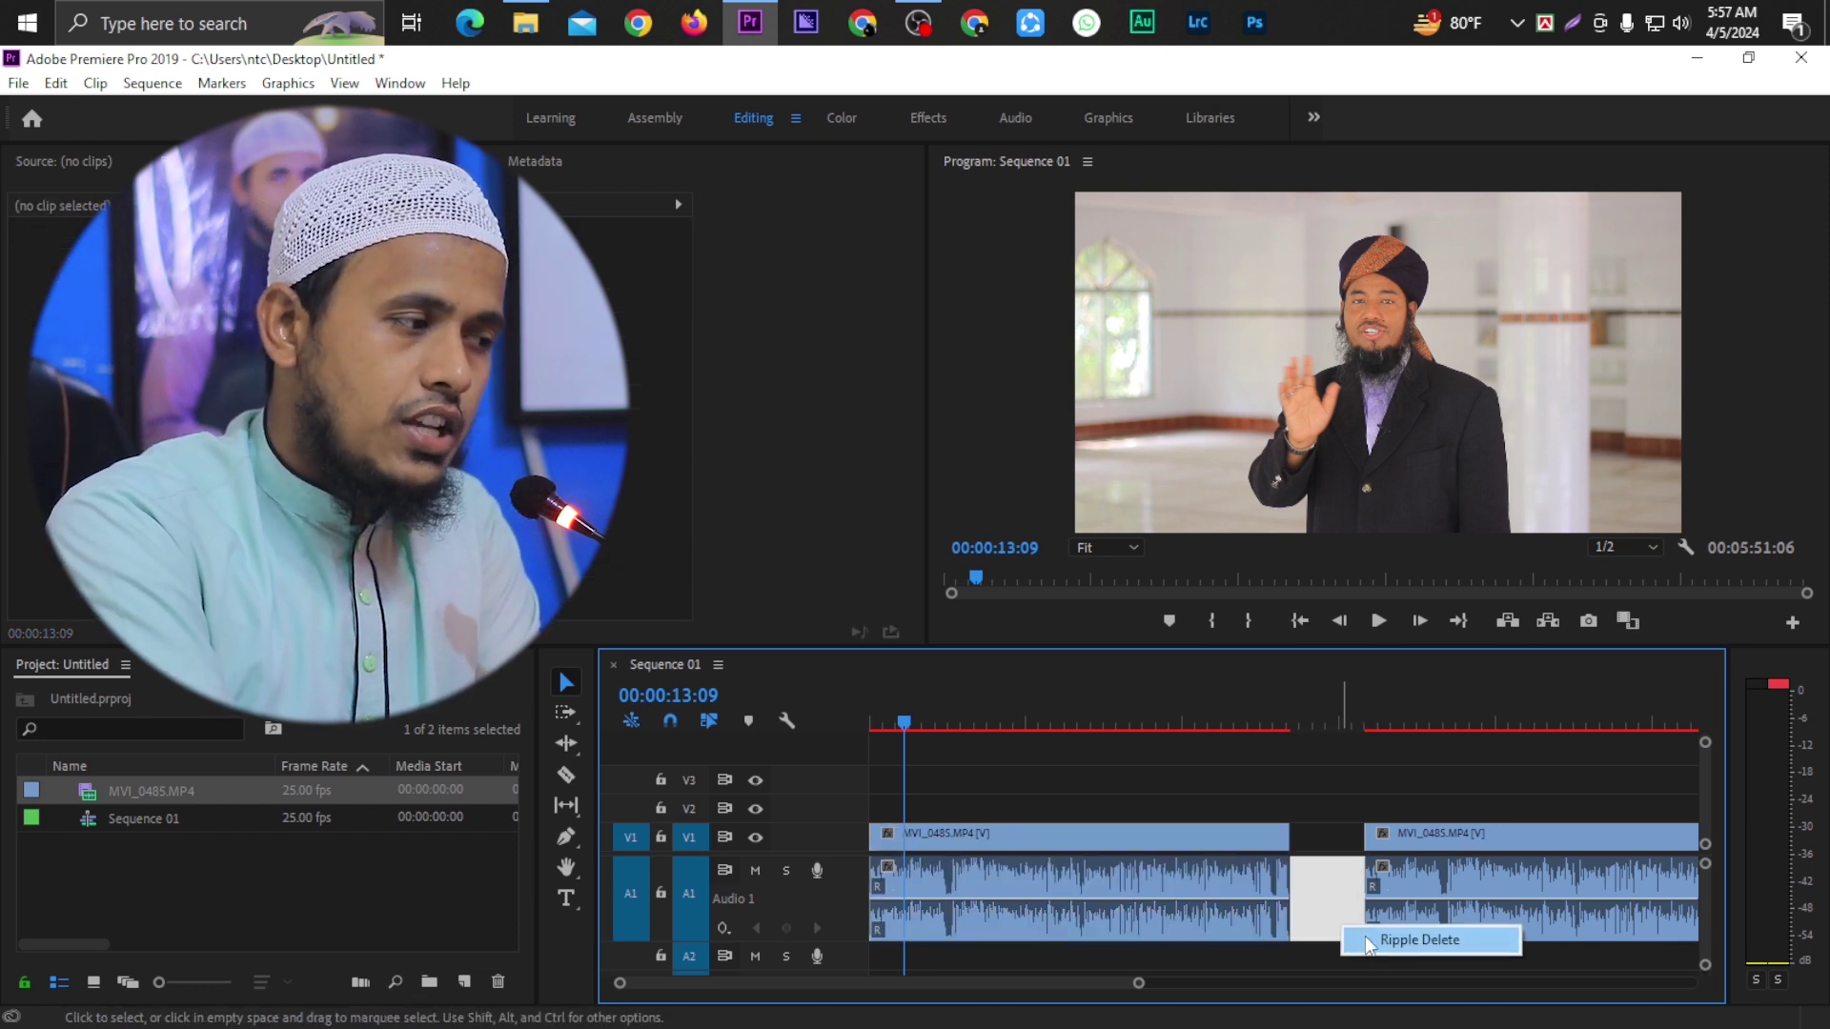
left_click(1368, 936)
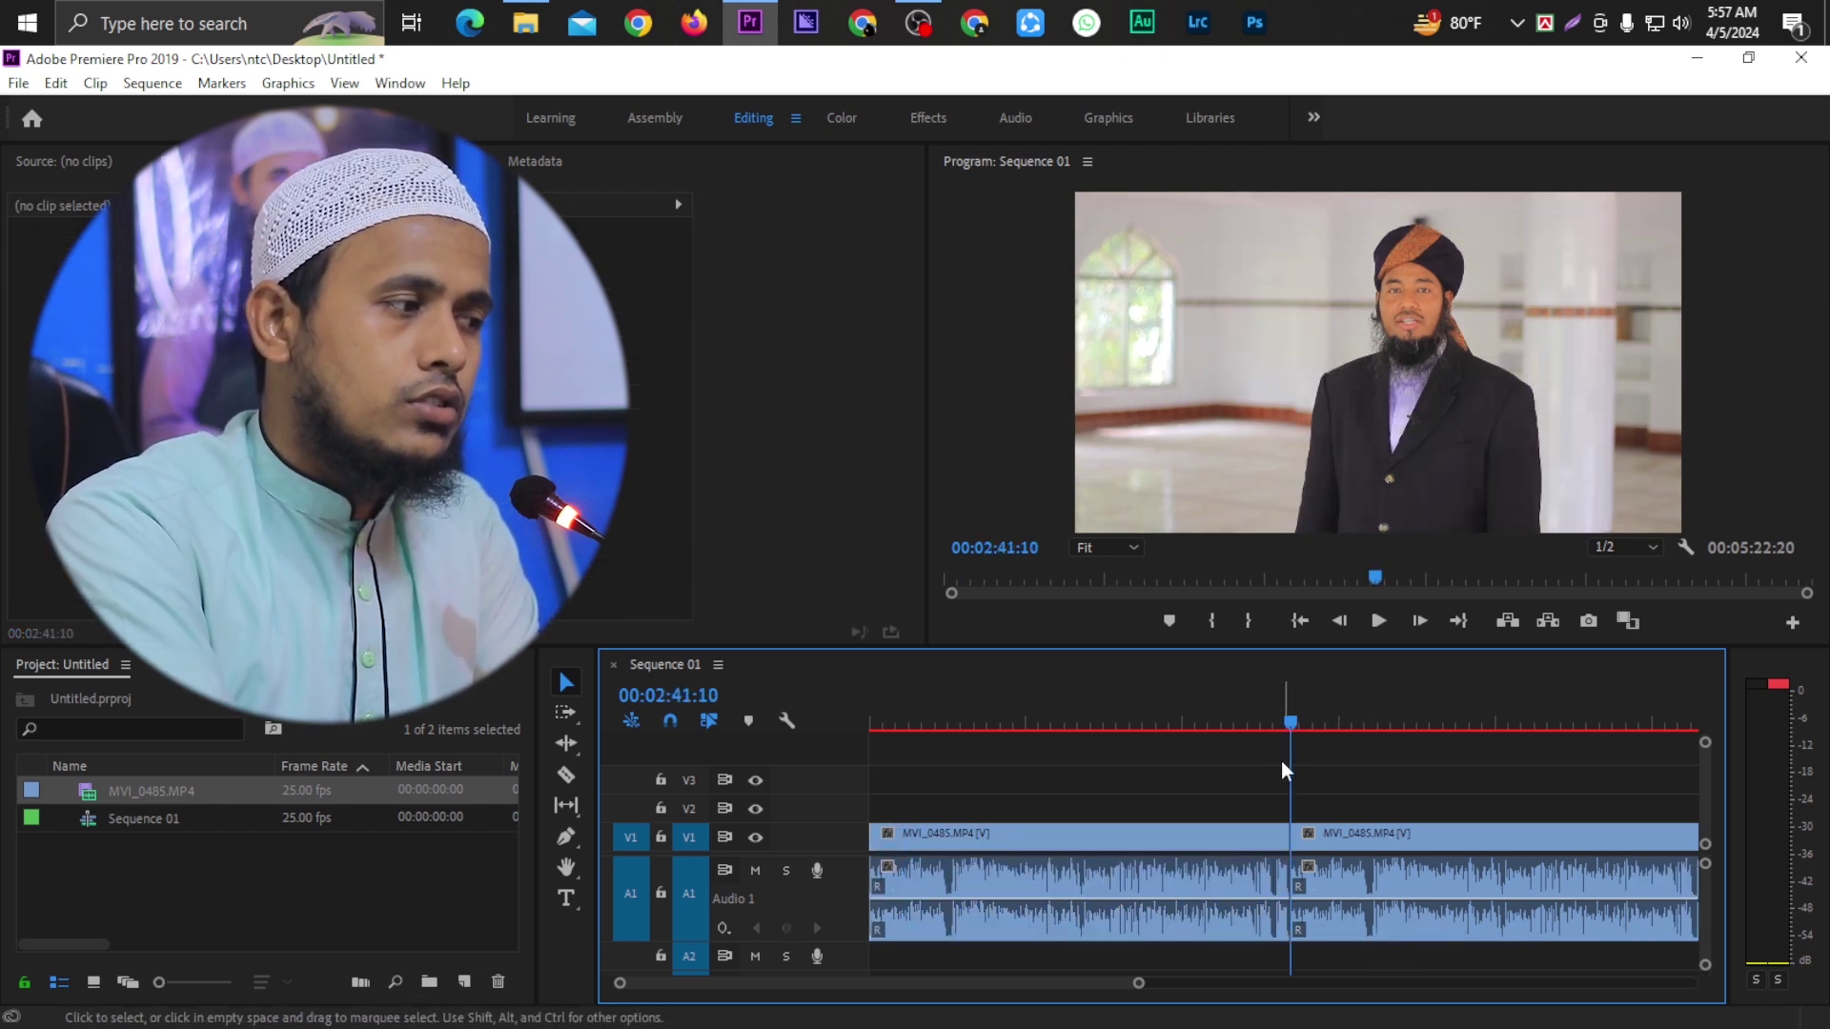
Step: Return the playhead to 00:00:00:00 and select the first MVI_0485.MP4 clip in the sequence
left_click_drag(1291, 707, 831, 782)
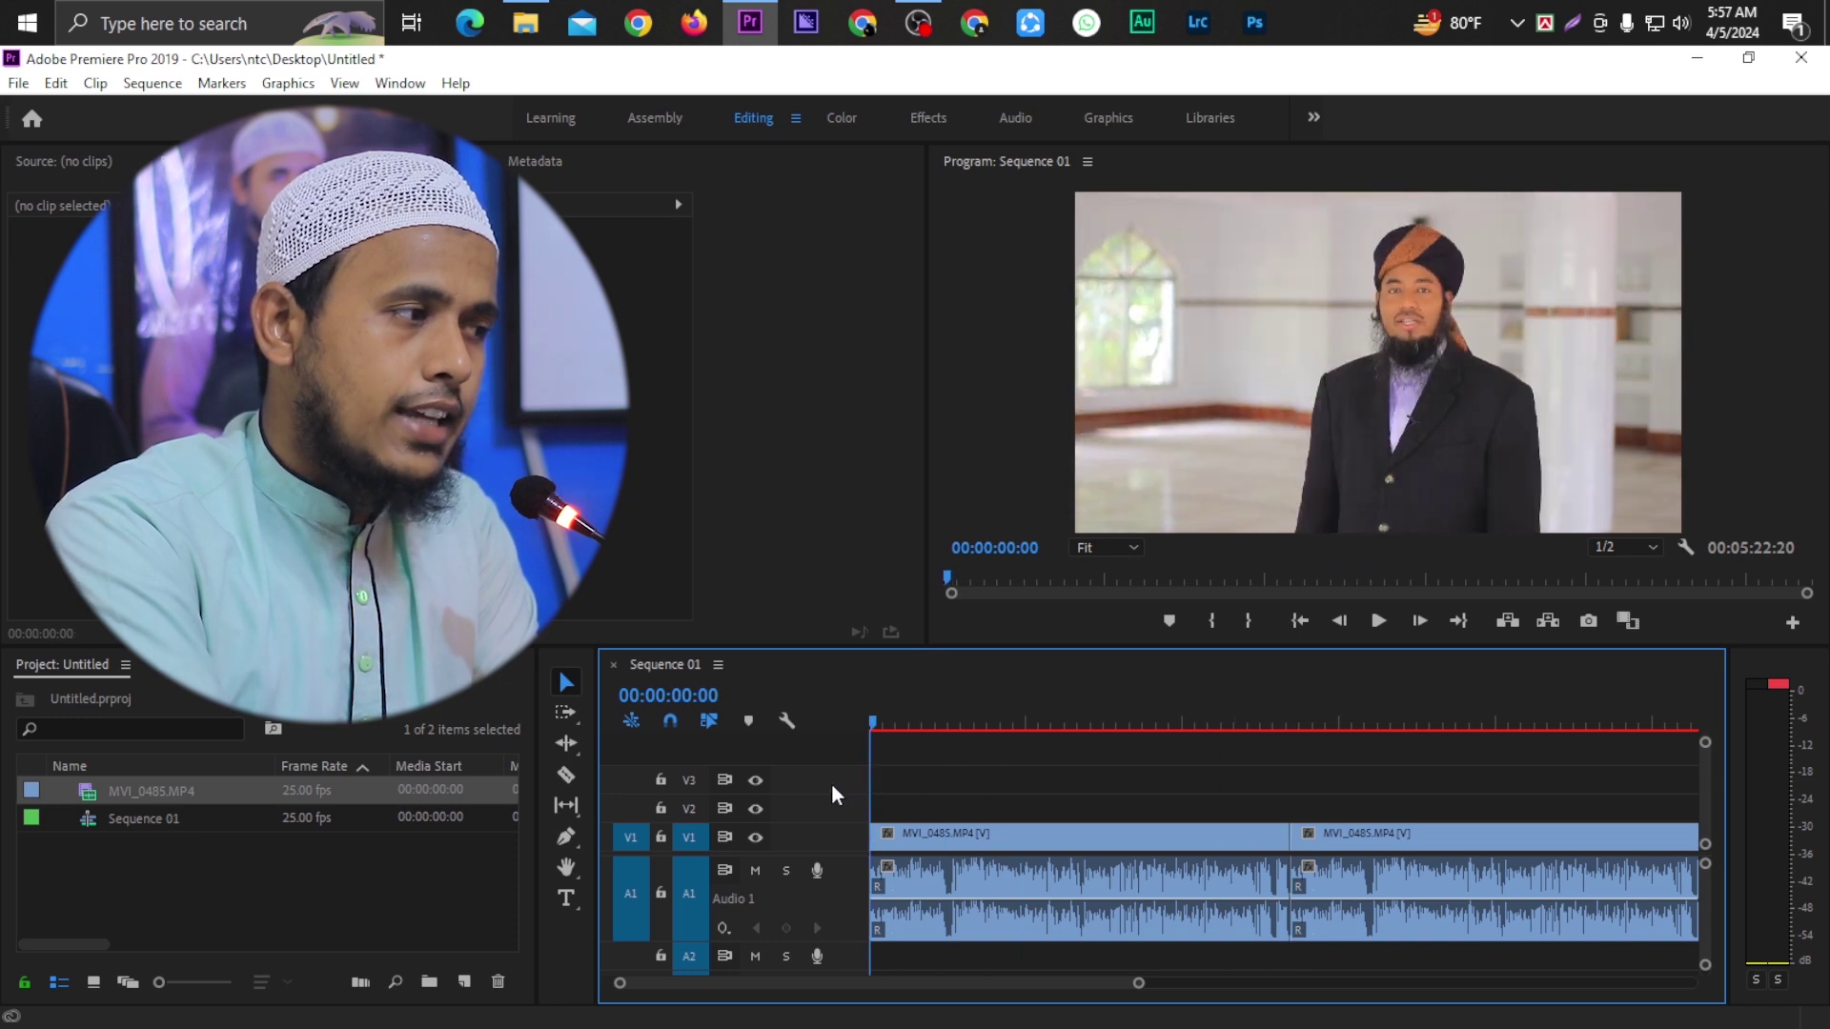
left_click(1005, 935)
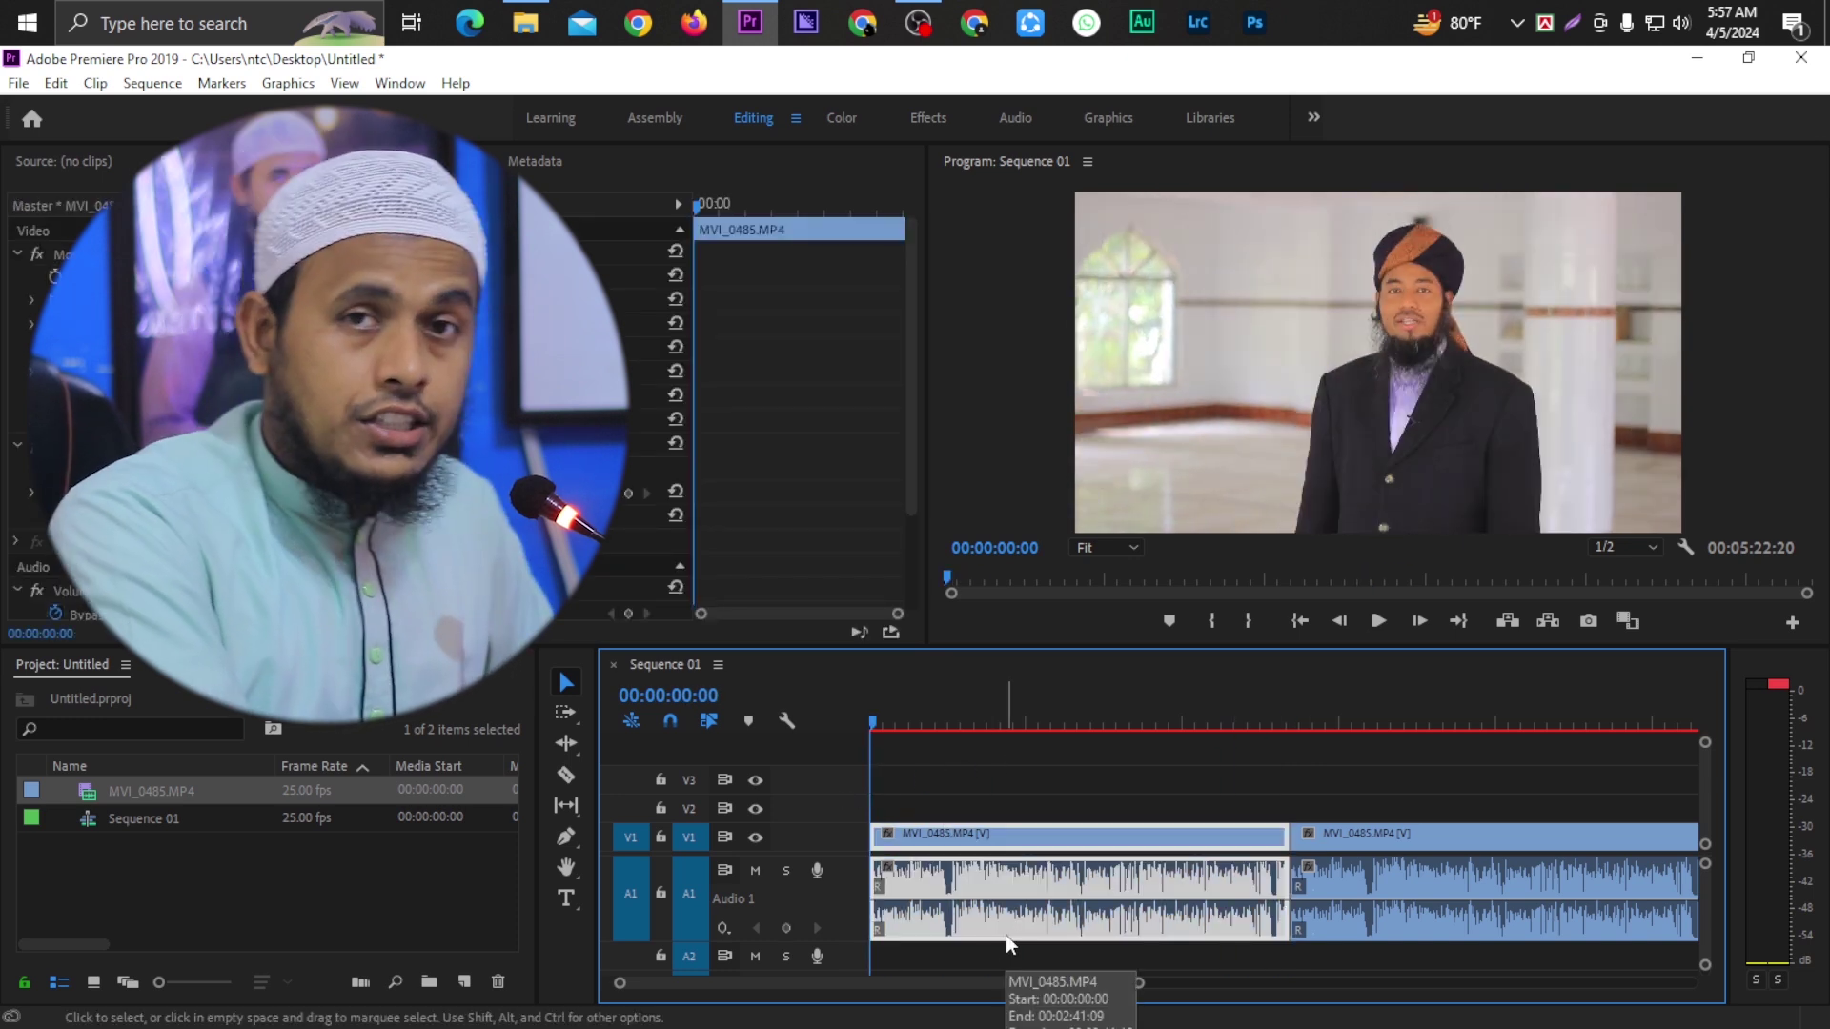